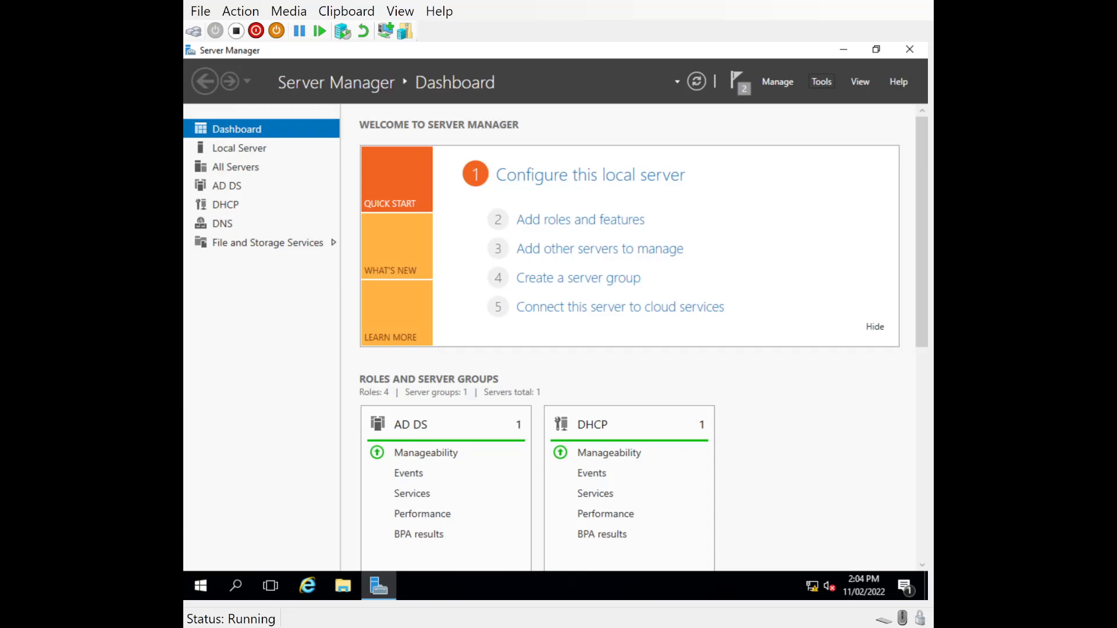
- Open the Active Directory Users and Computers console
click(785, 83)
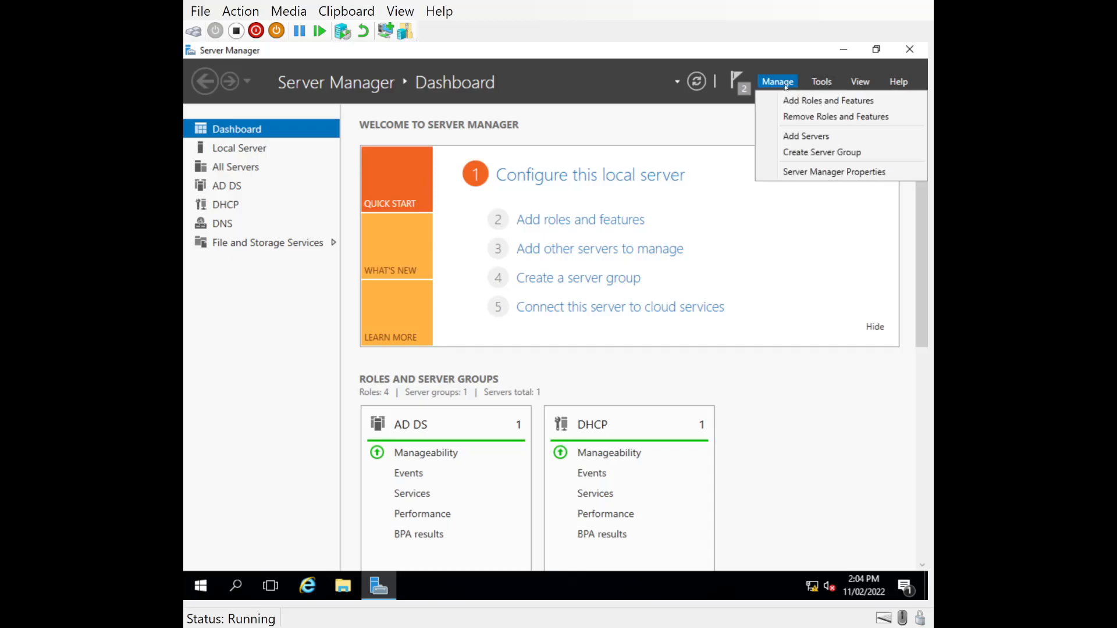
click(822, 82)
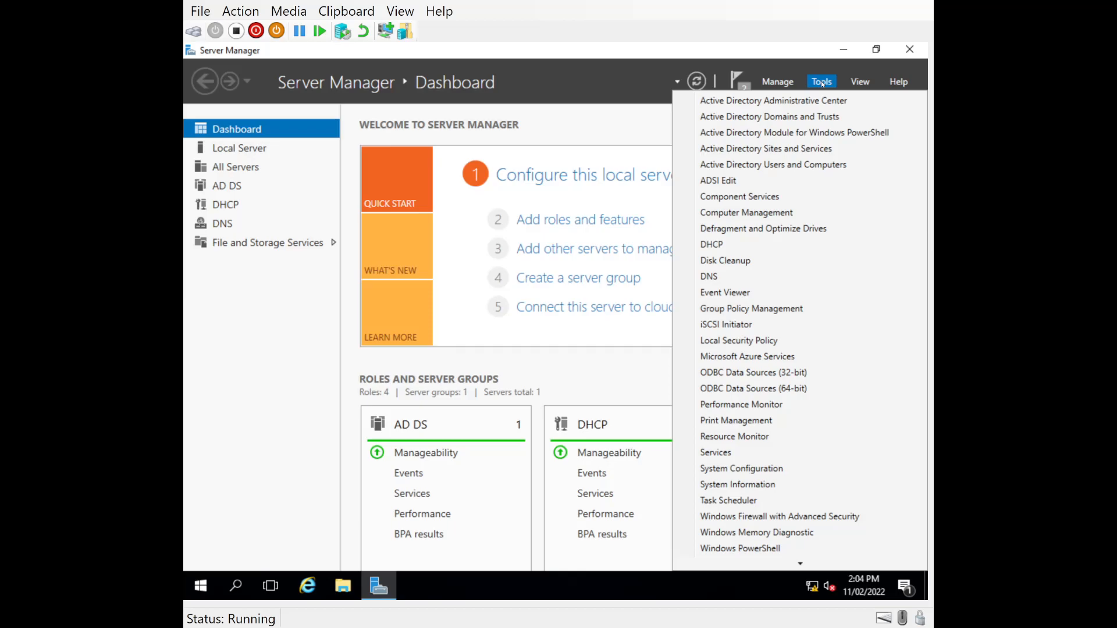
click(734, 170)
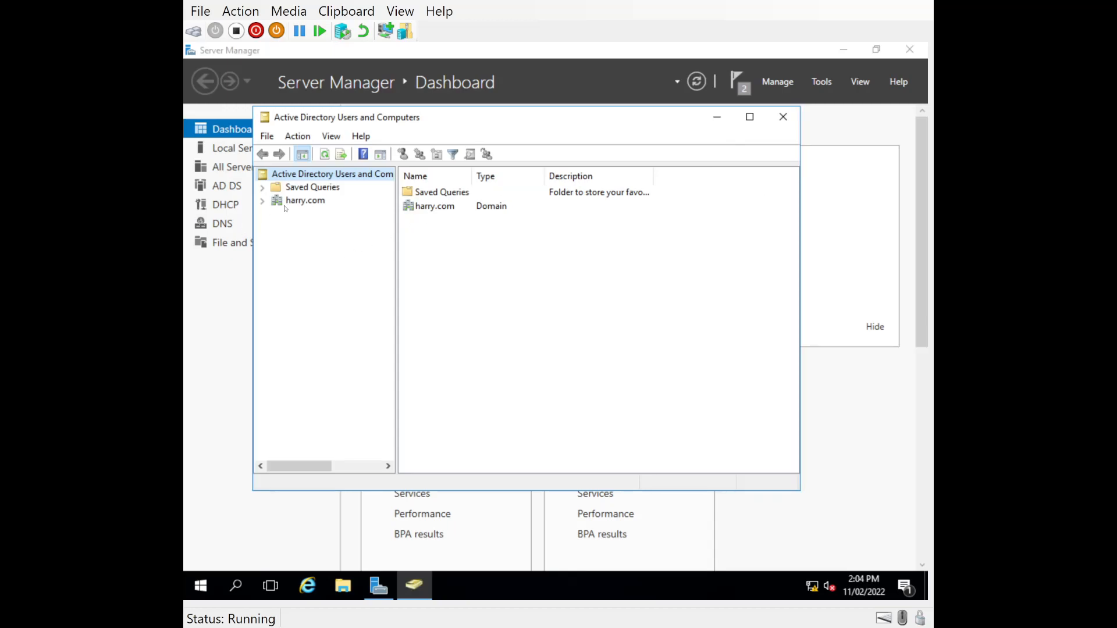
- Create an organizational unit named Sales directly under the harry.com domain
click(263, 202)
right_click(304, 201)
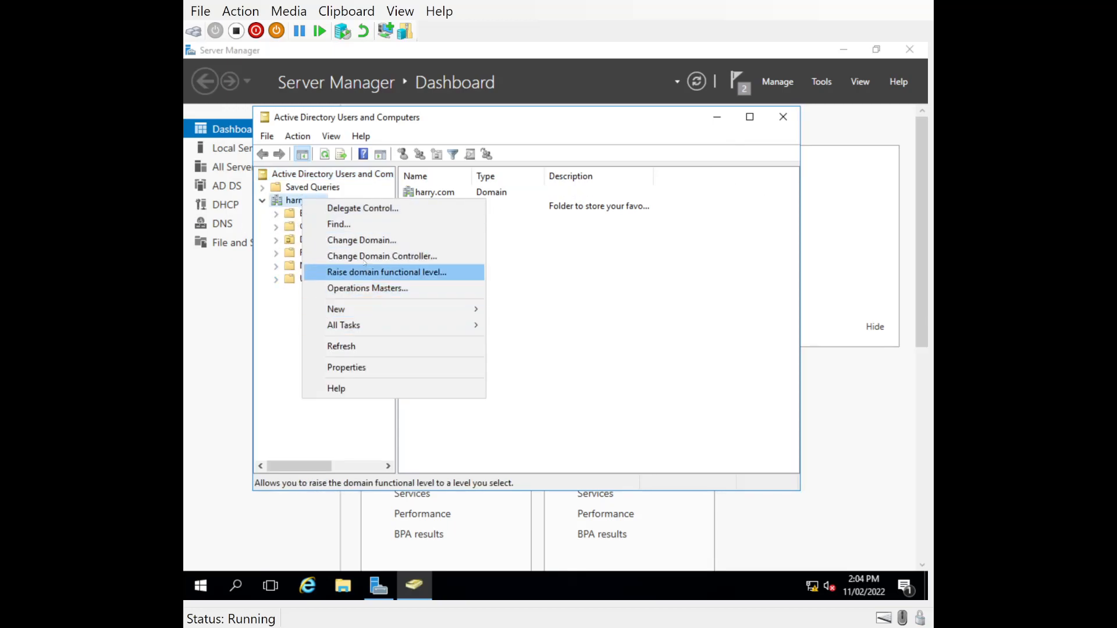
mouse_move(460, 309)
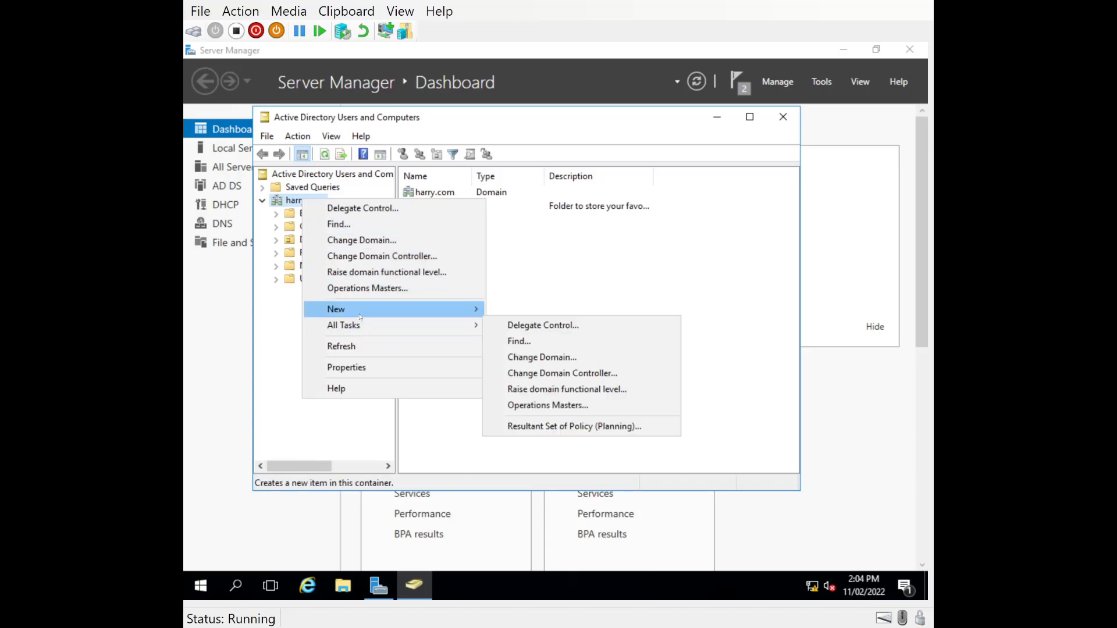
click(544, 420)
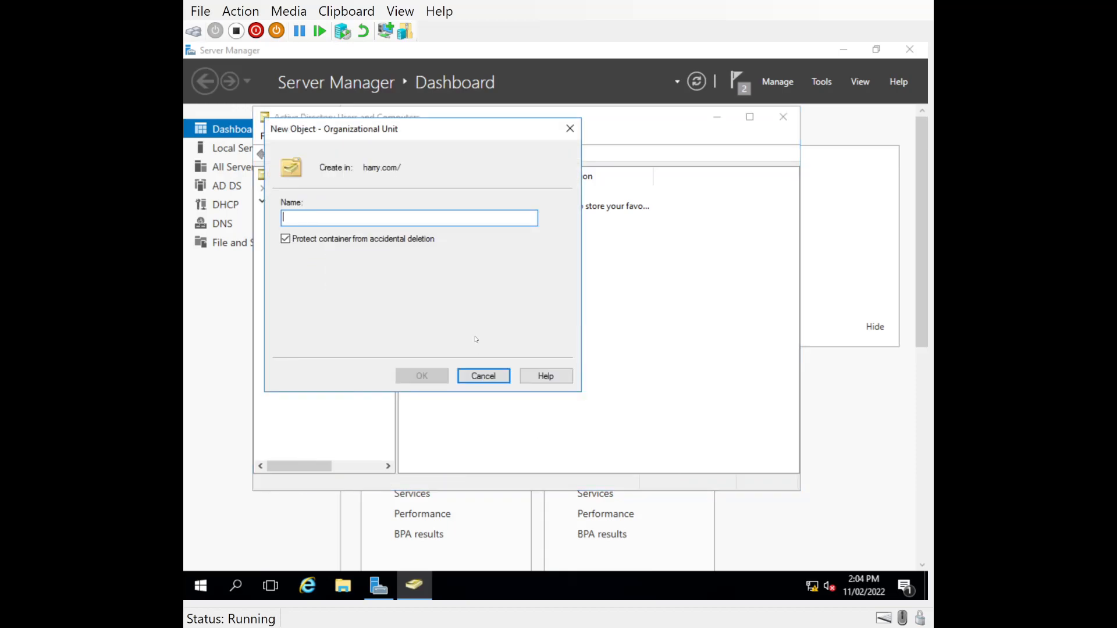
text(Sales)
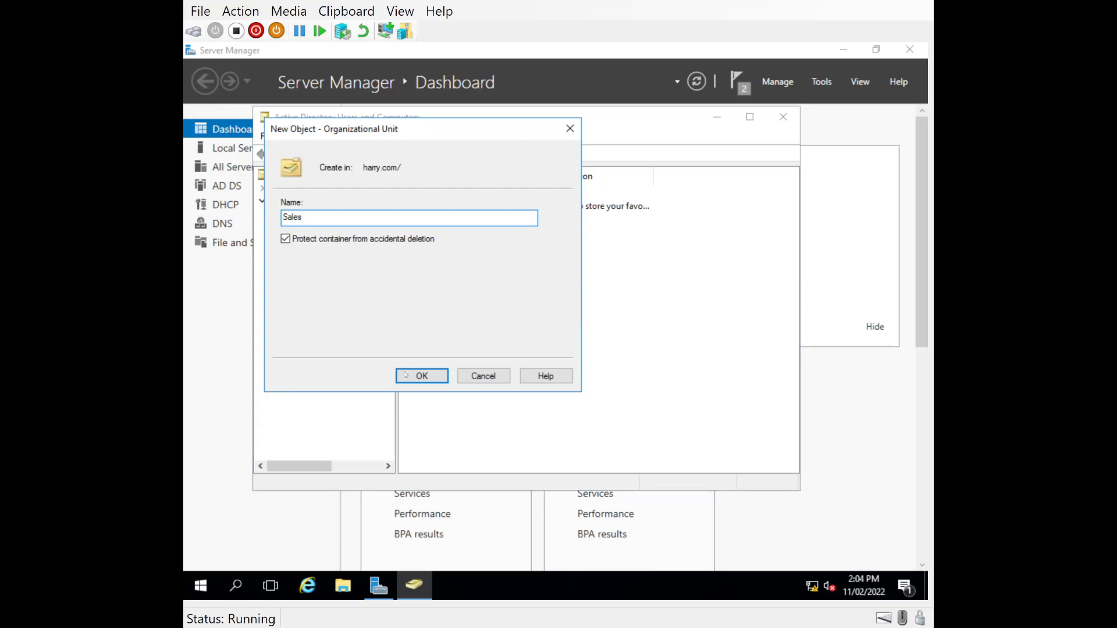
click(413, 376)
- Start a new user account in the Sales organizational unit and fill in the user's first name, last name and logon name
right_click(444, 256)
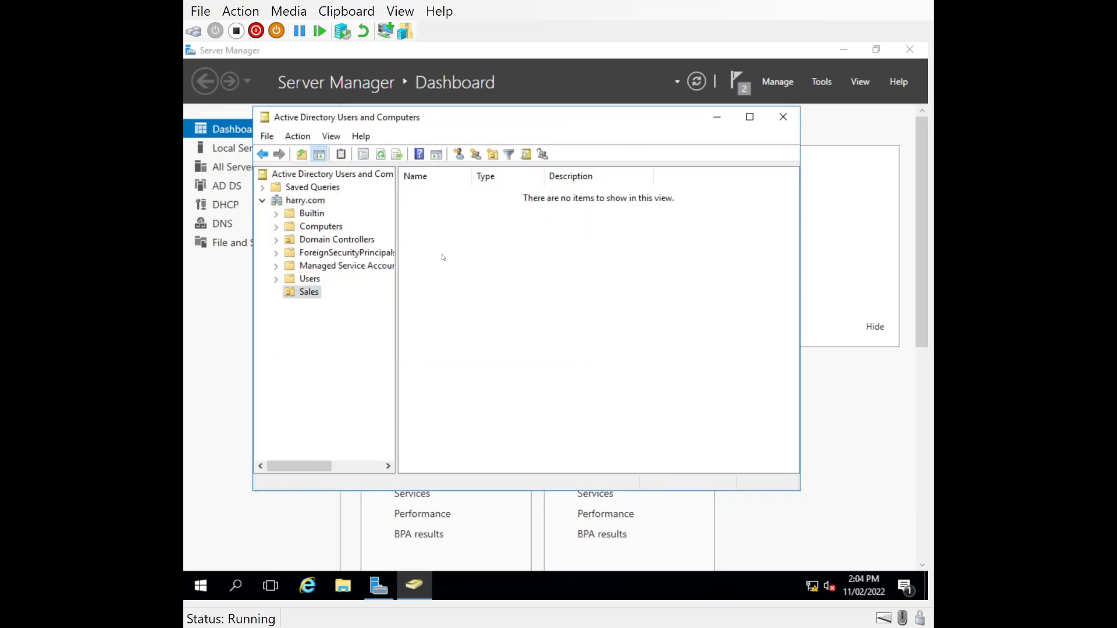
mouse_move(494, 312)
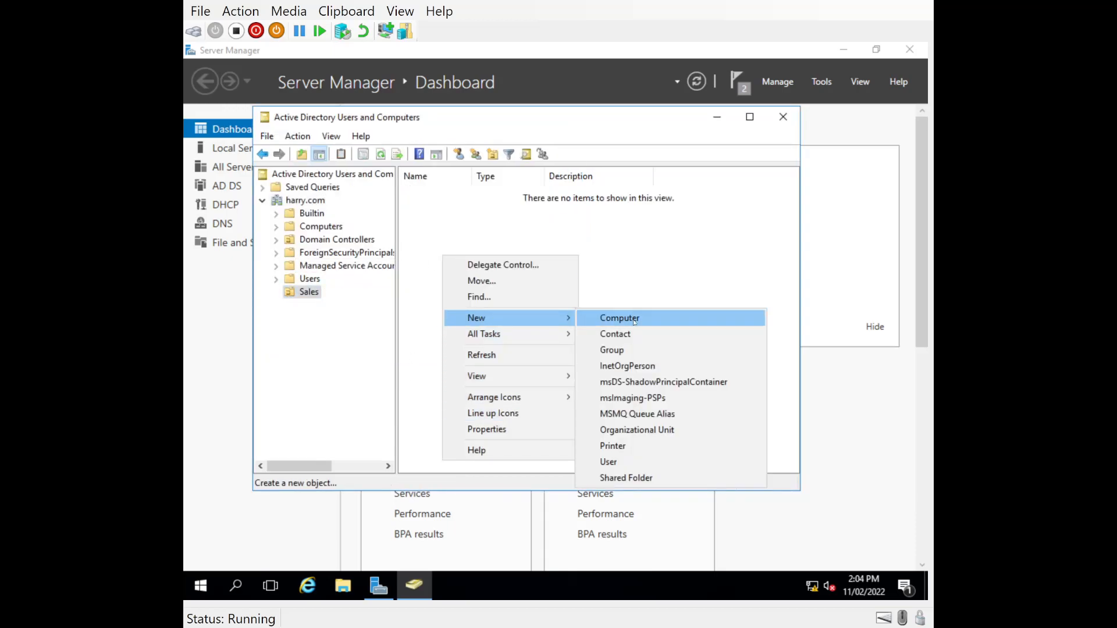
click(616, 461)
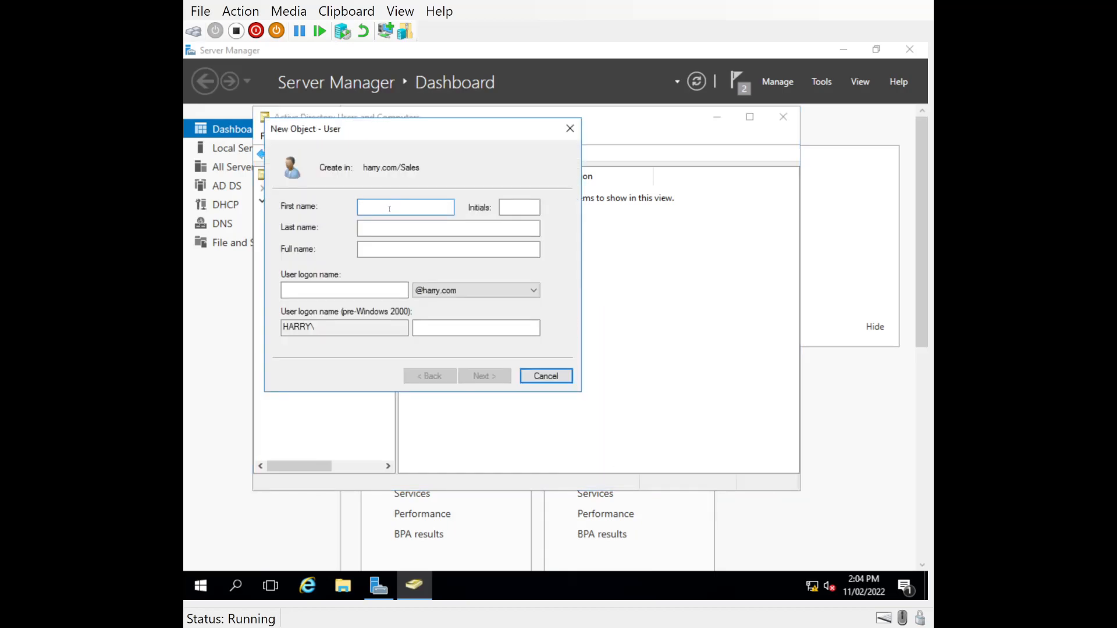
text(Luke)
key(Tab)
text(Sky)
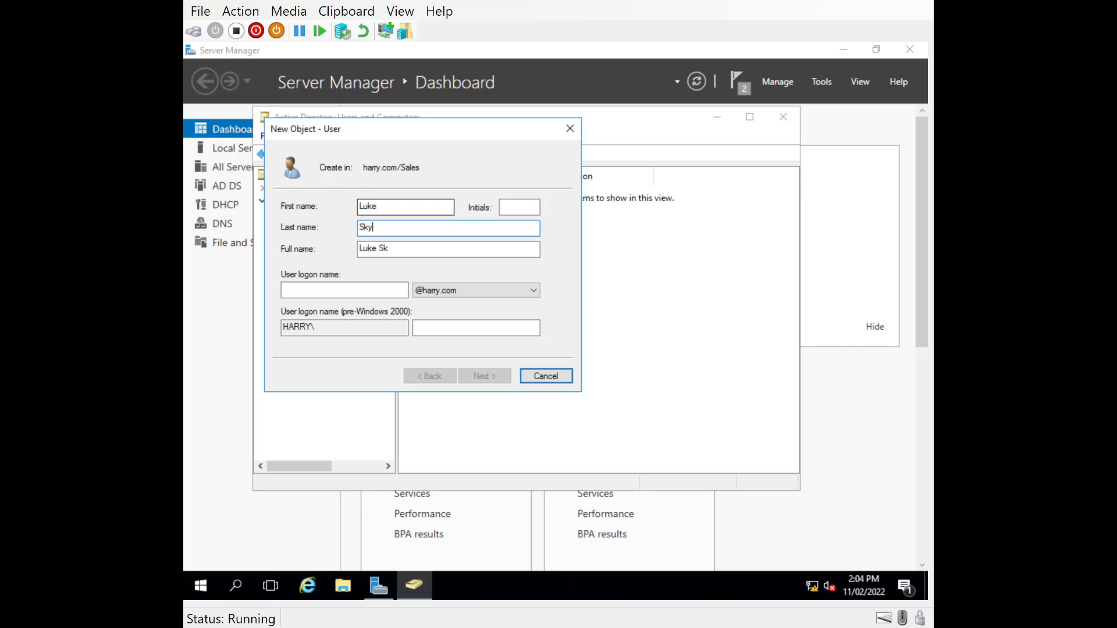
text(walker)
click(325, 291)
text(l)
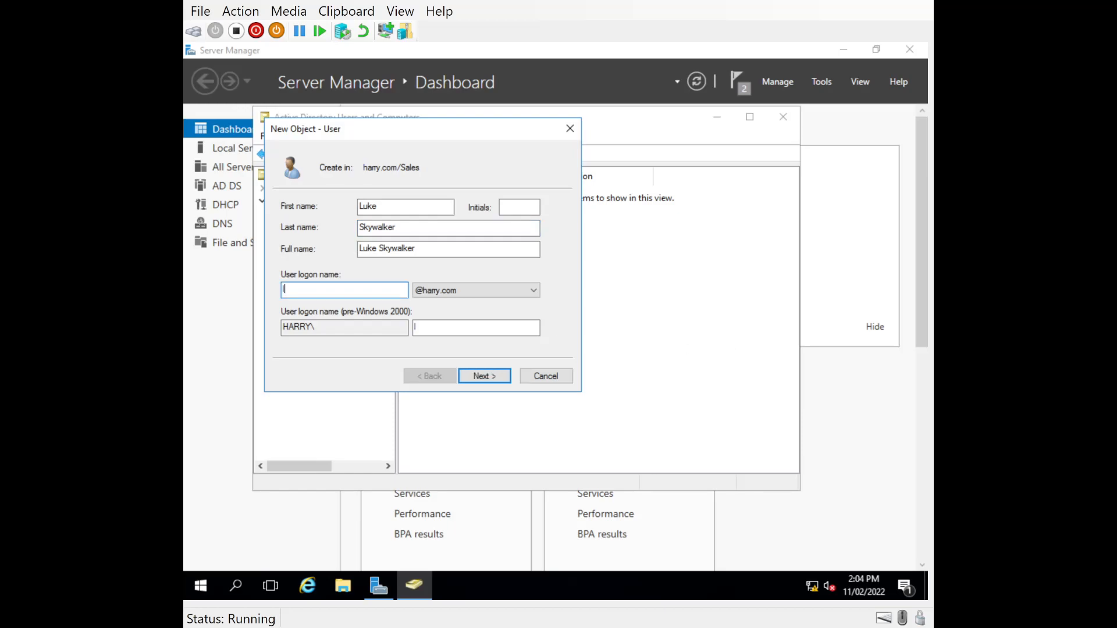
text(.skywalker)
click(459, 376)
- Turn off the password change requirement at next logon, enter and confirm the account password, and finish creating the user
click(285, 254)
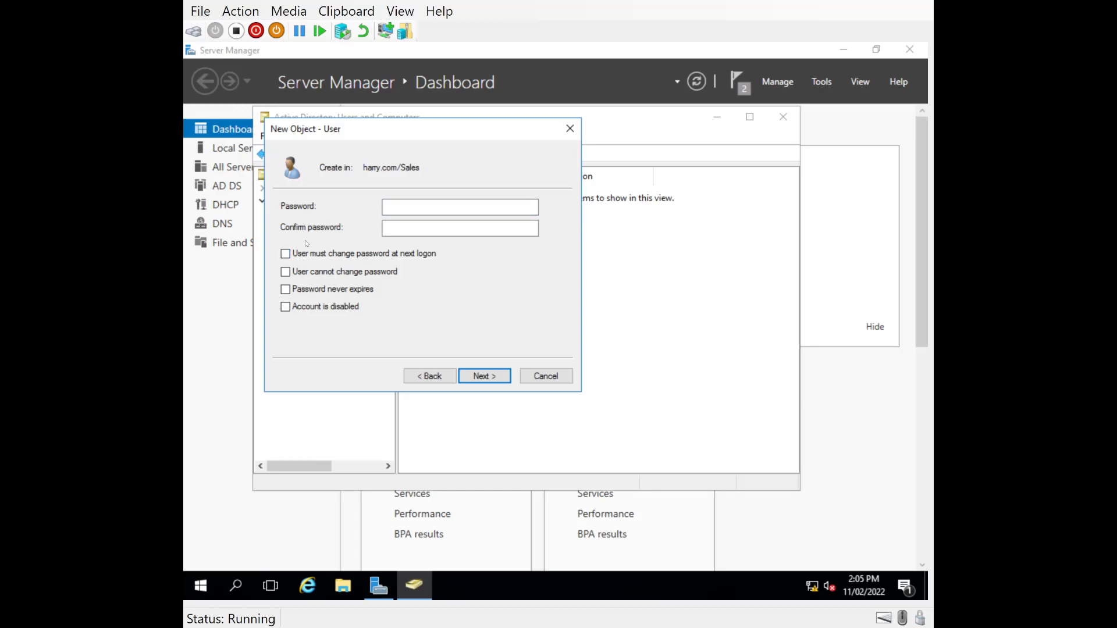
click(402, 204)
text(Password01)
key(Tab)
text(Password01)
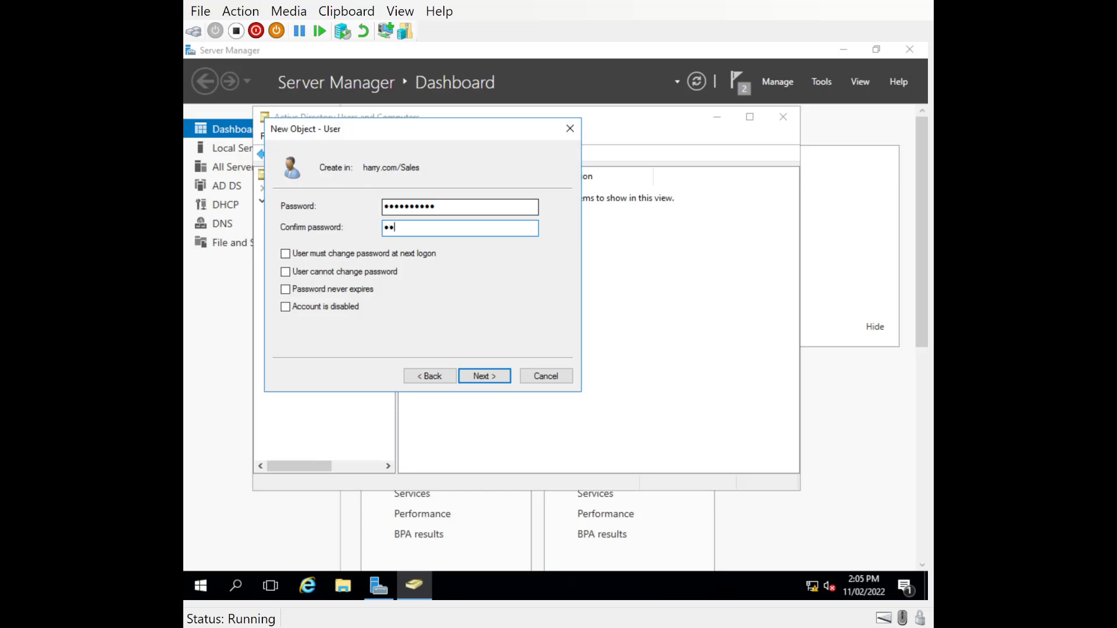
click(484, 375)
click(485, 376)
- Examine the new Sales user's address, account, profile and general properties, then close the properties
click(417, 203)
double_click(420, 194)
click(464, 167)
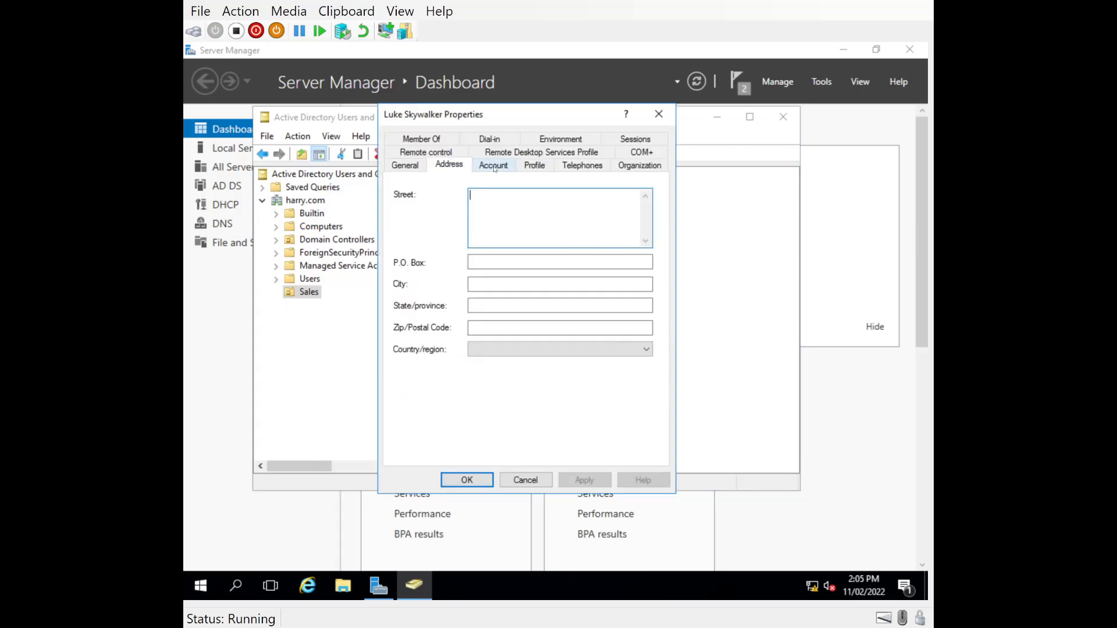
click(494, 166)
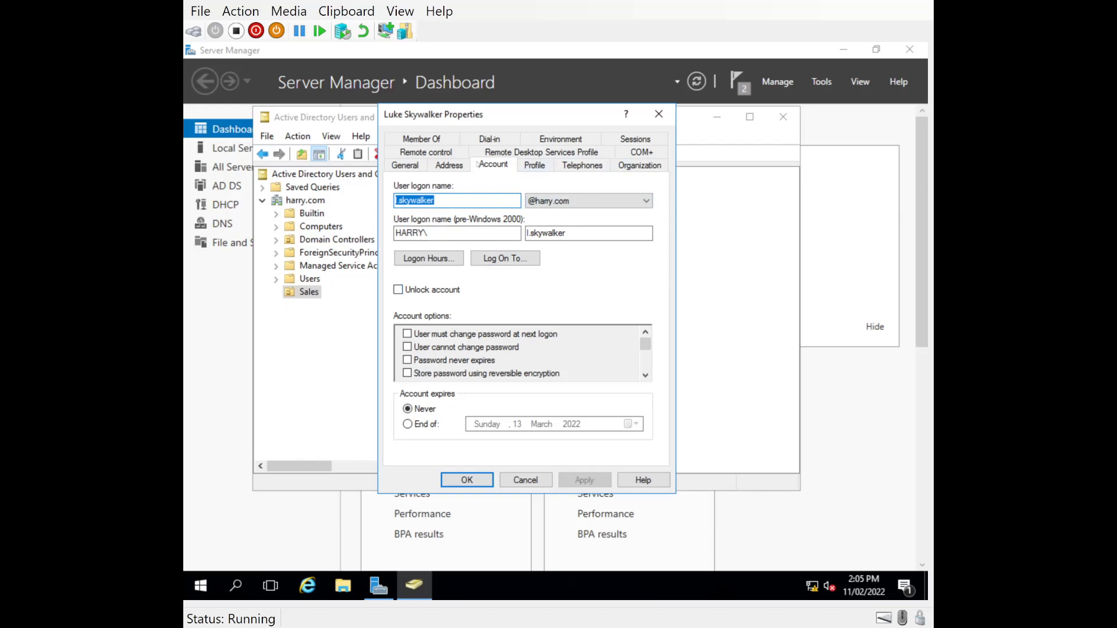
click(535, 165)
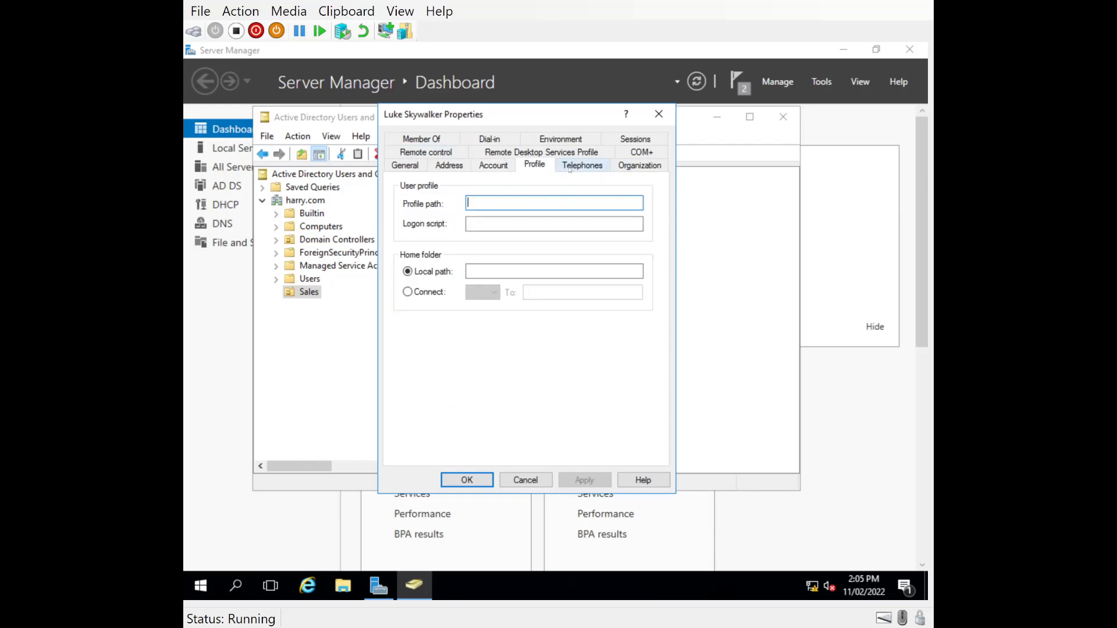
click(405, 166)
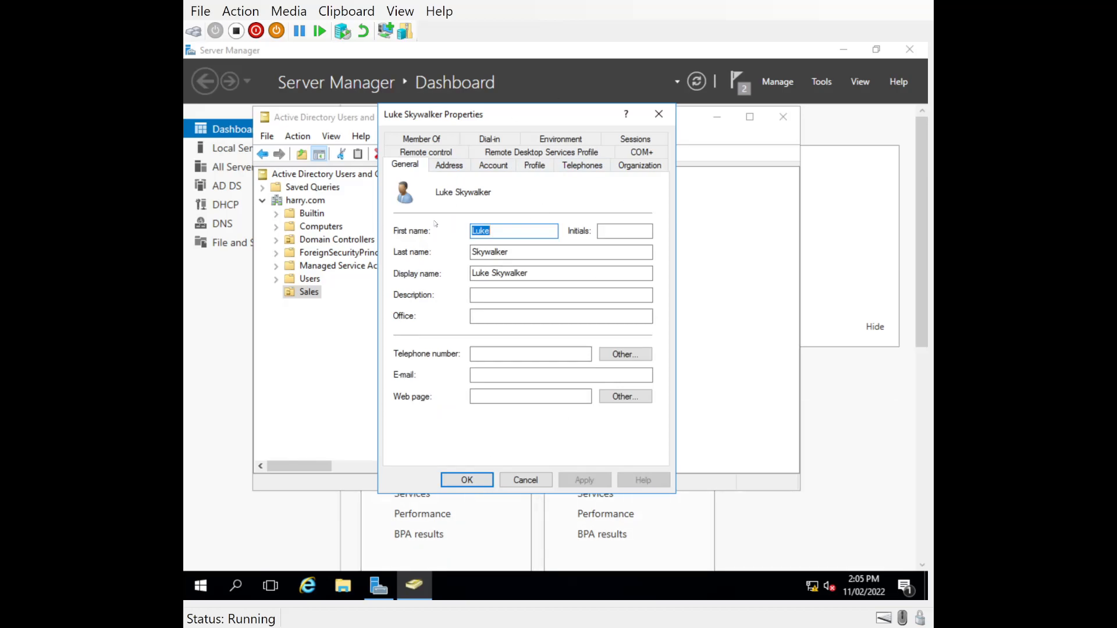
click(467, 480)
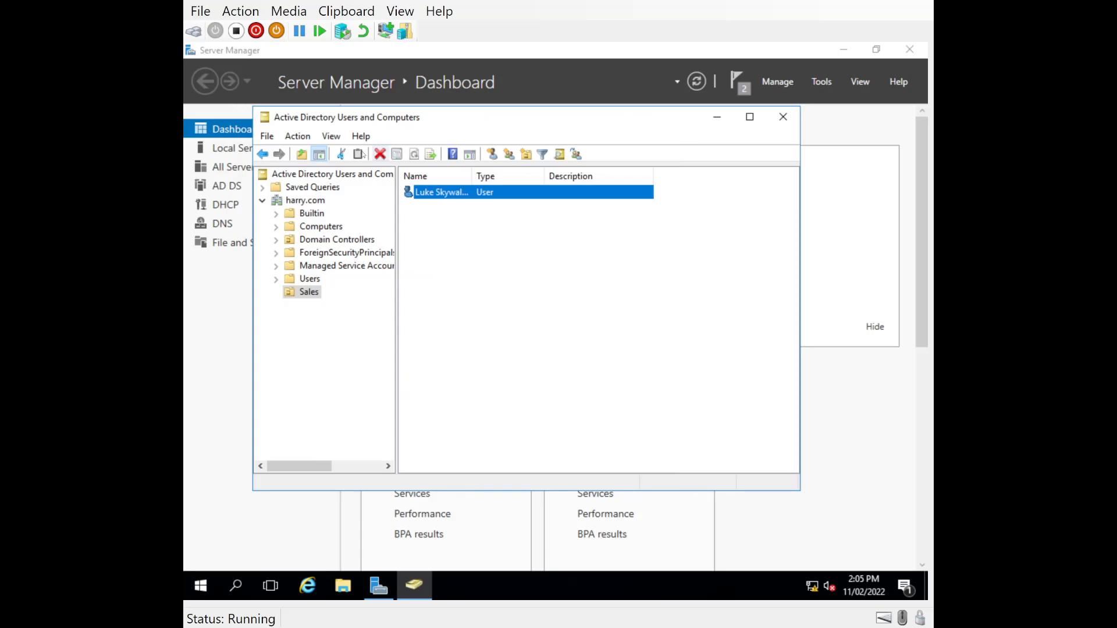
- Create a computer account named Client1 in the Sales organizational unit
click(300, 315)
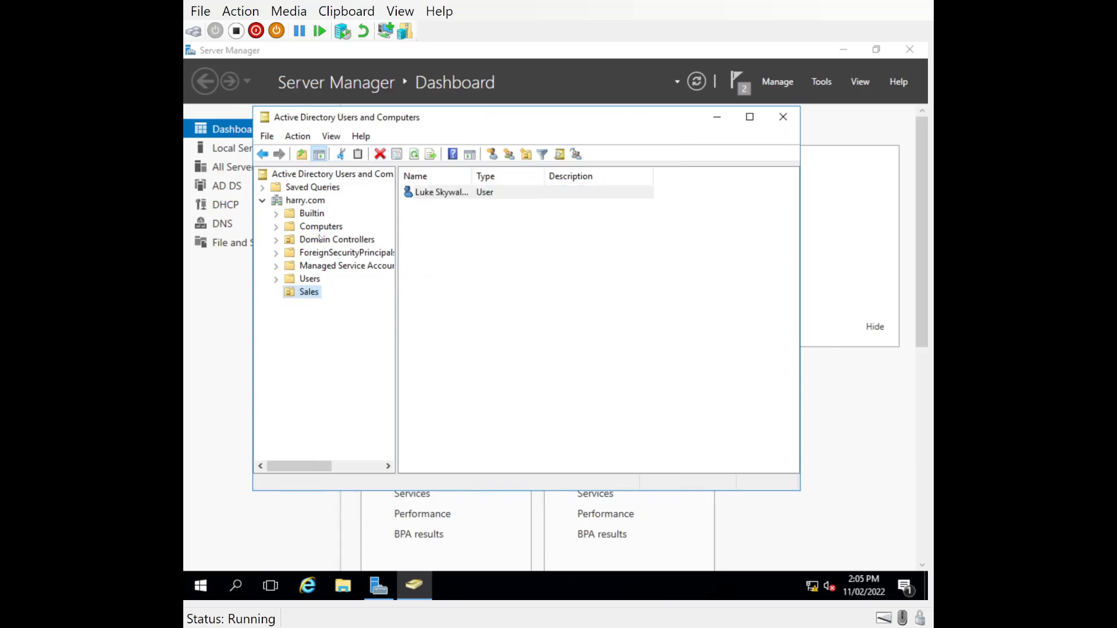
click(319, 230)
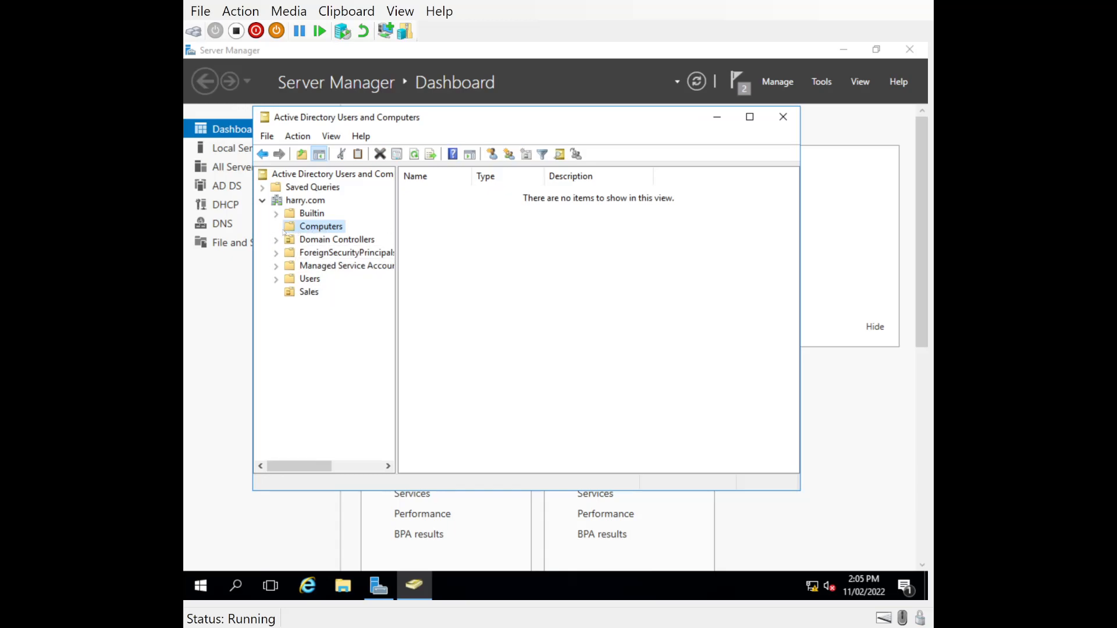
click(290, 293)
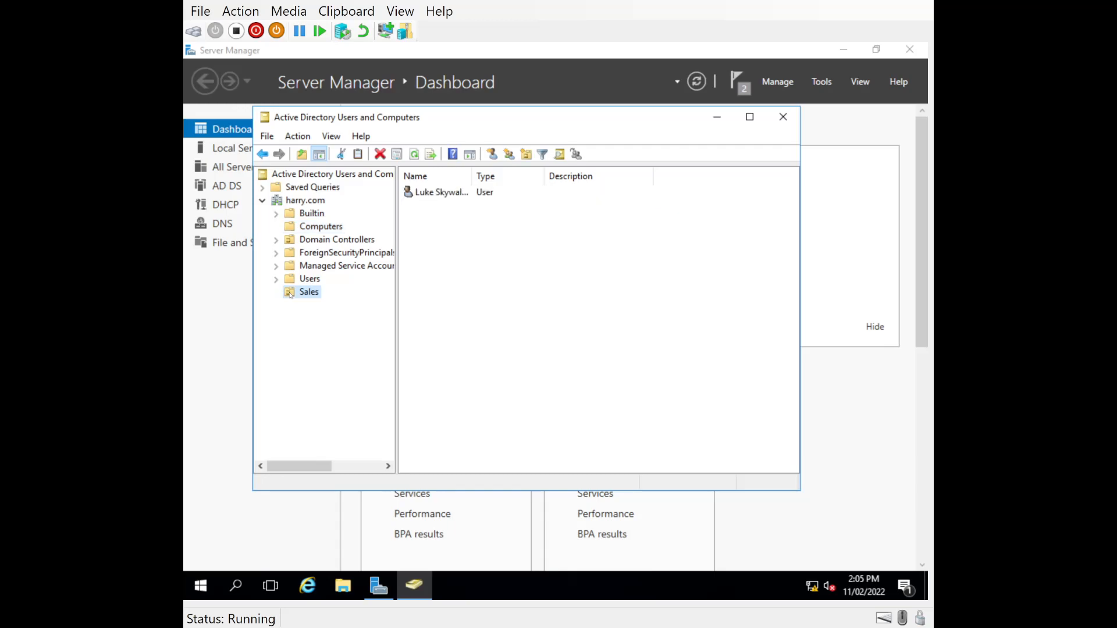
right_click(419, 211)
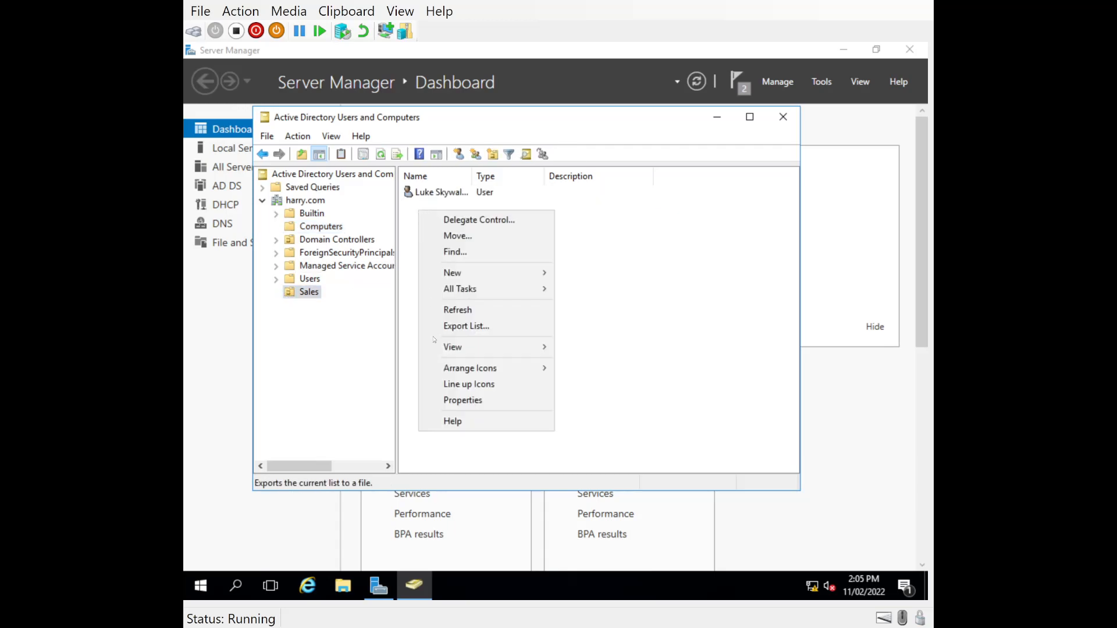
mouse_move(455, 273)
click(577, 273)
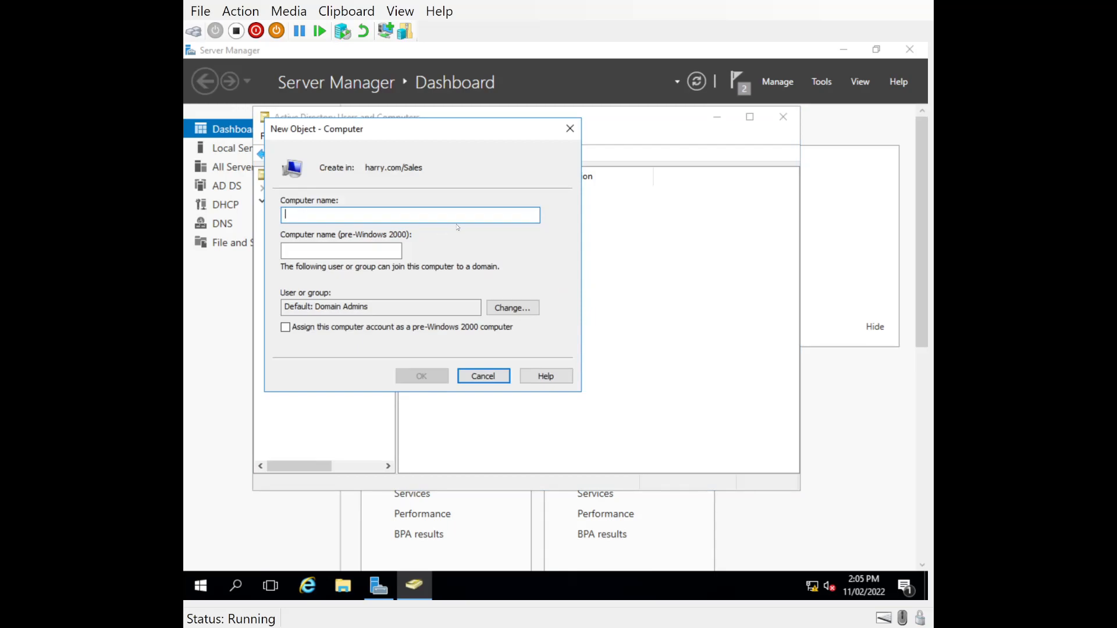
text(Client)
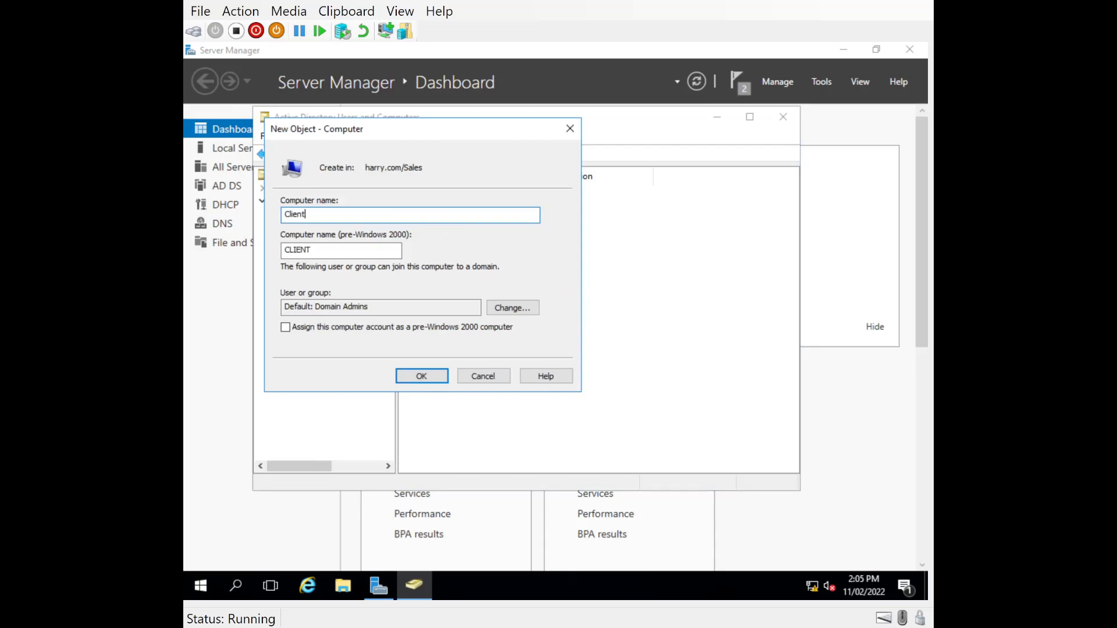
text(1)
click(421, 375)
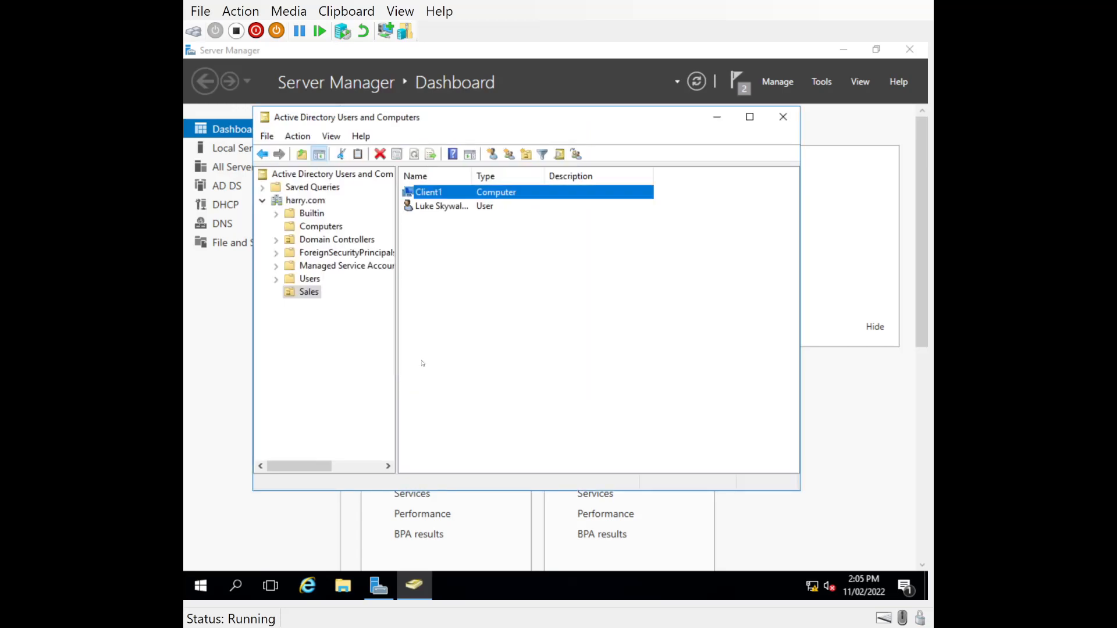
click(505, 233)
click(425, 195)
click(297, 309)
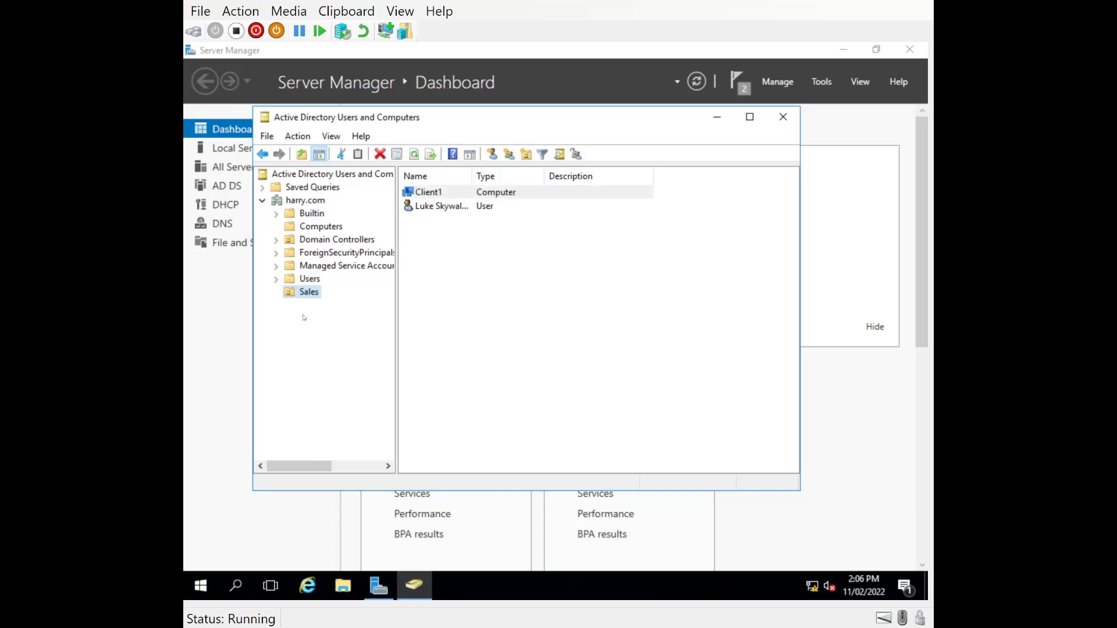
click(314, 228)
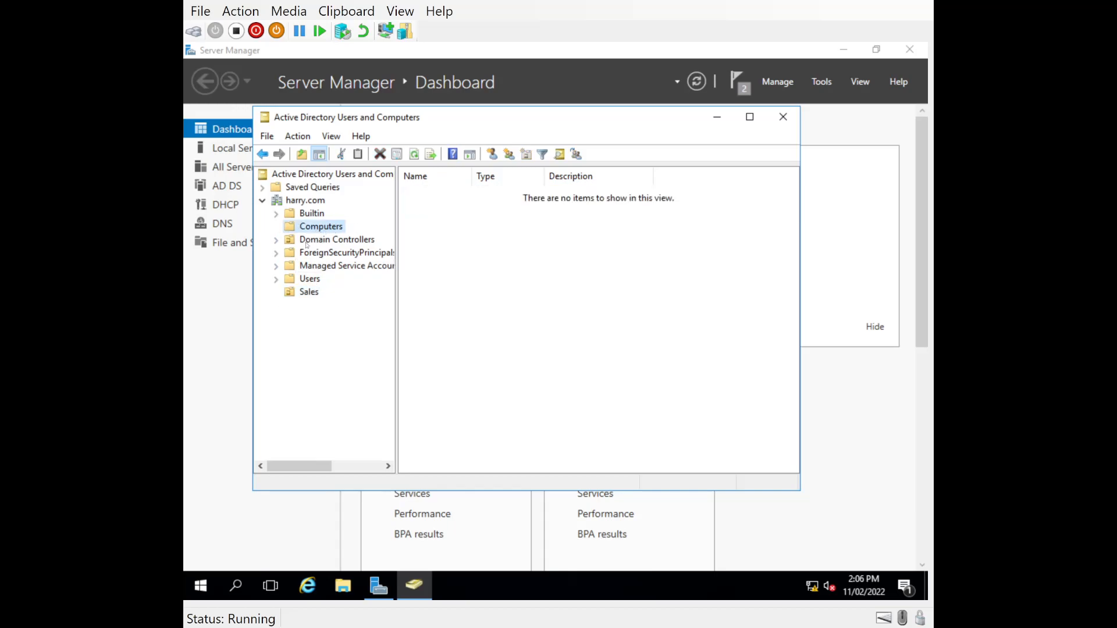
- Create an organizational unit named Management directly under the harry.com domain
right_click(290, 202)
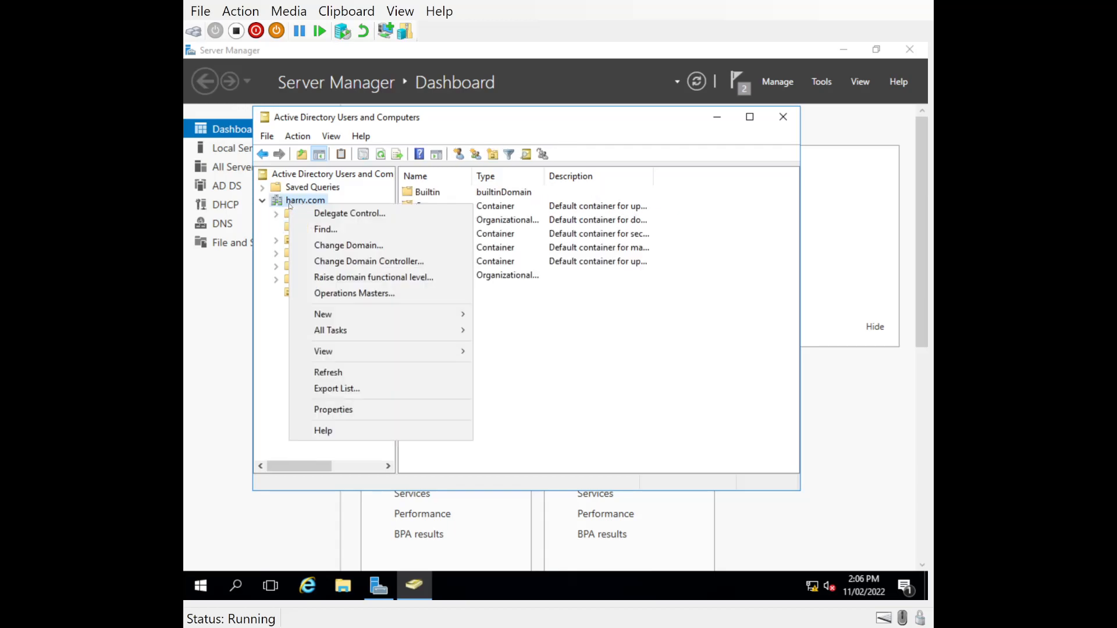
mouse_move(331, 313)
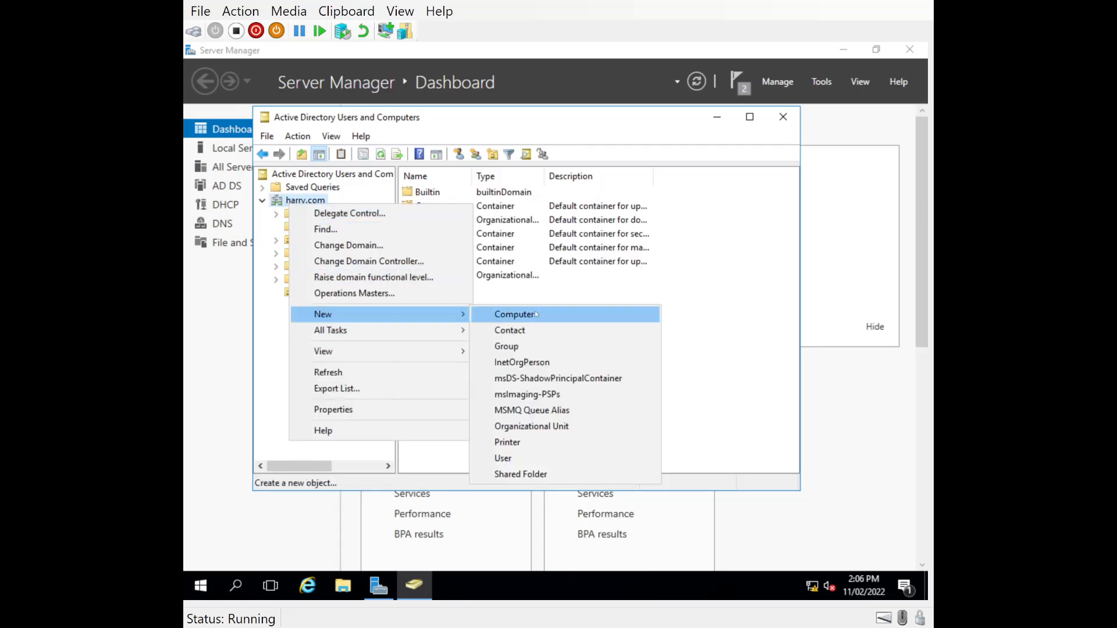
click(510, 426)
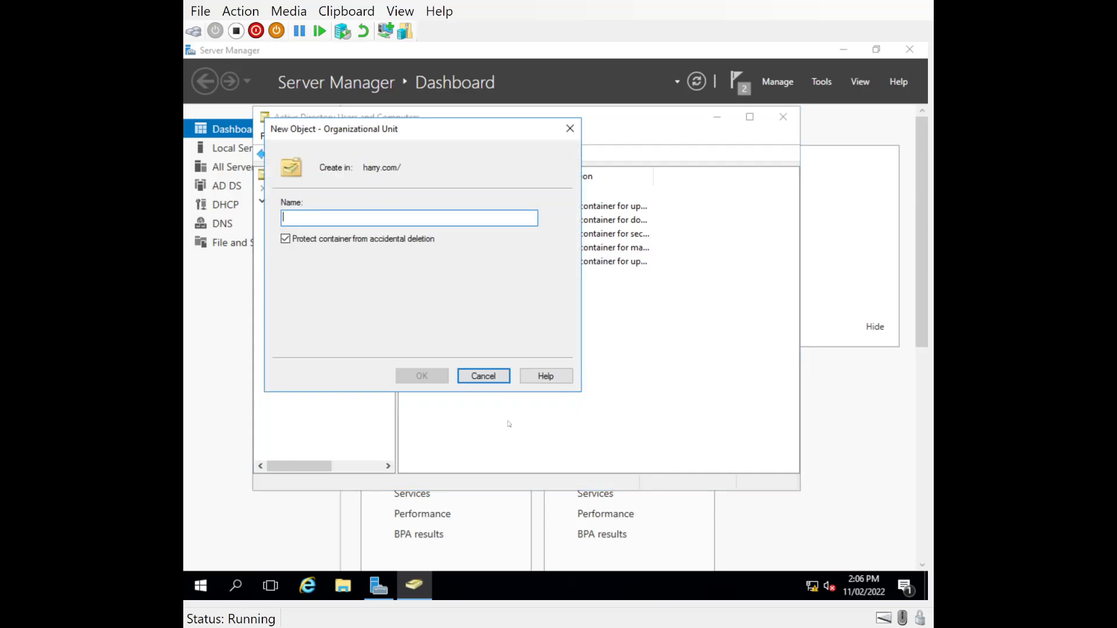
text(Management)
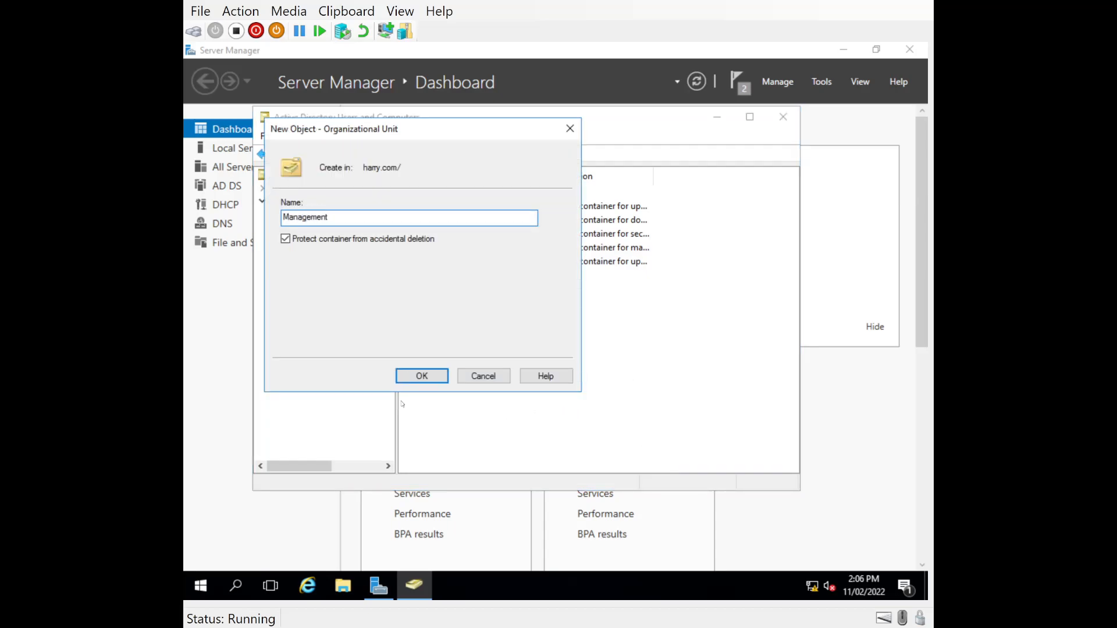
click(415, 378)
- Start a new user in the Management organizational unit and enter the user's first and last names
right_click(299, 312)
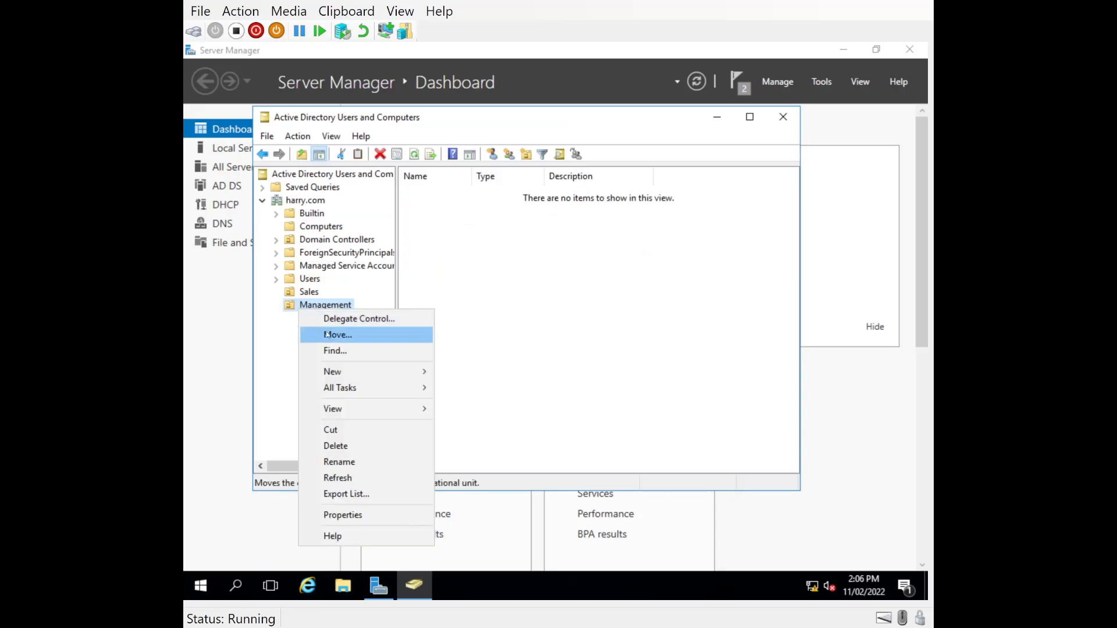
mouse_move(367, 377)
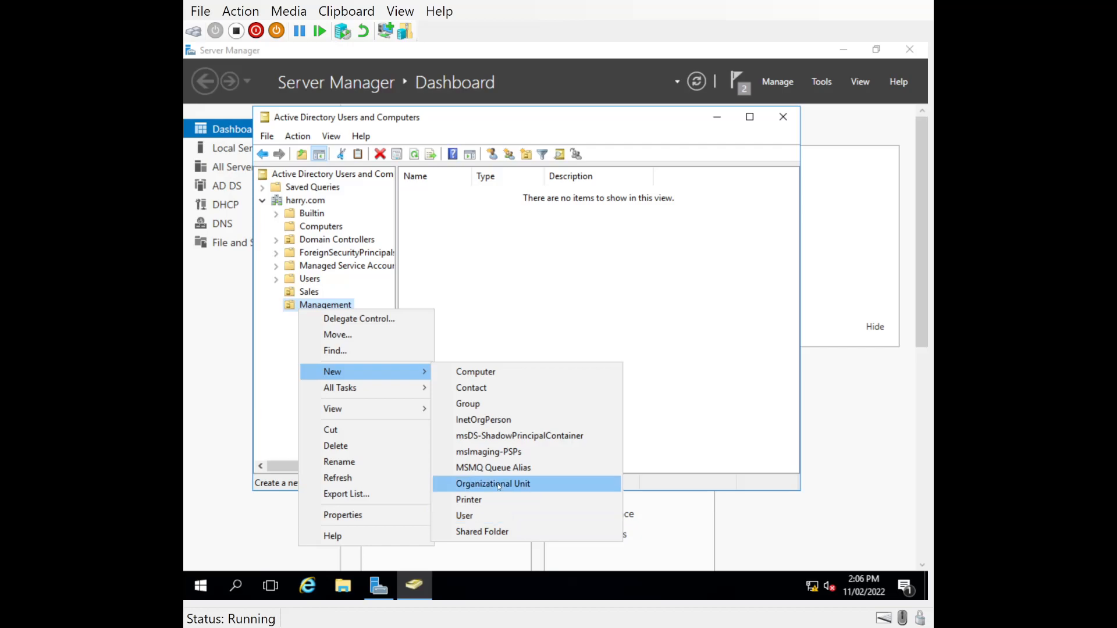
click(478, 516)
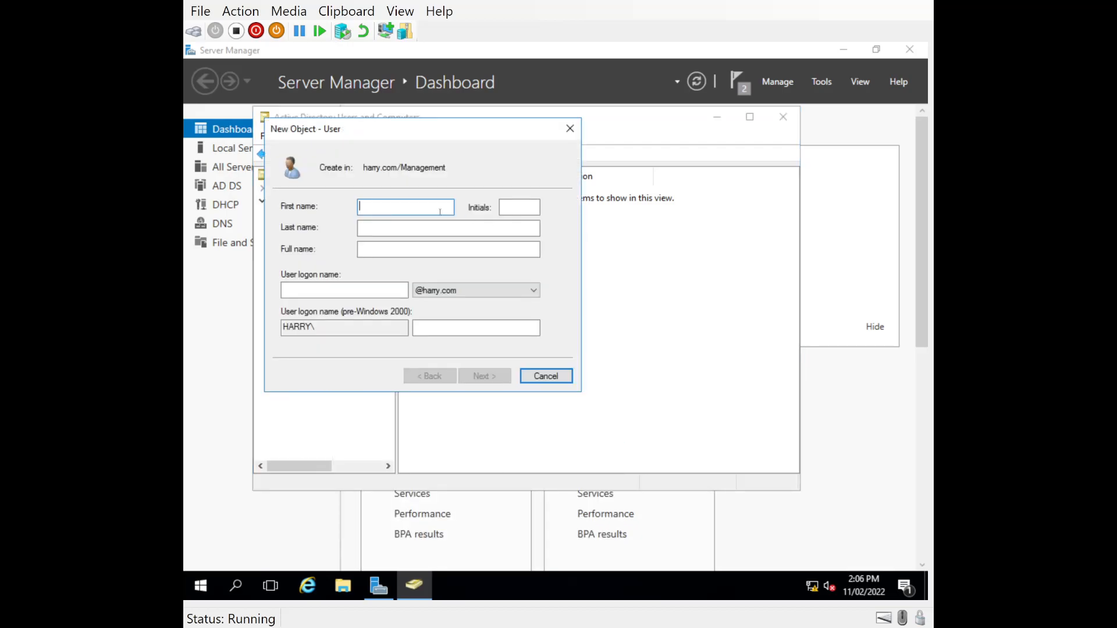
text(Darth)
key(Tab)
text(Vader)
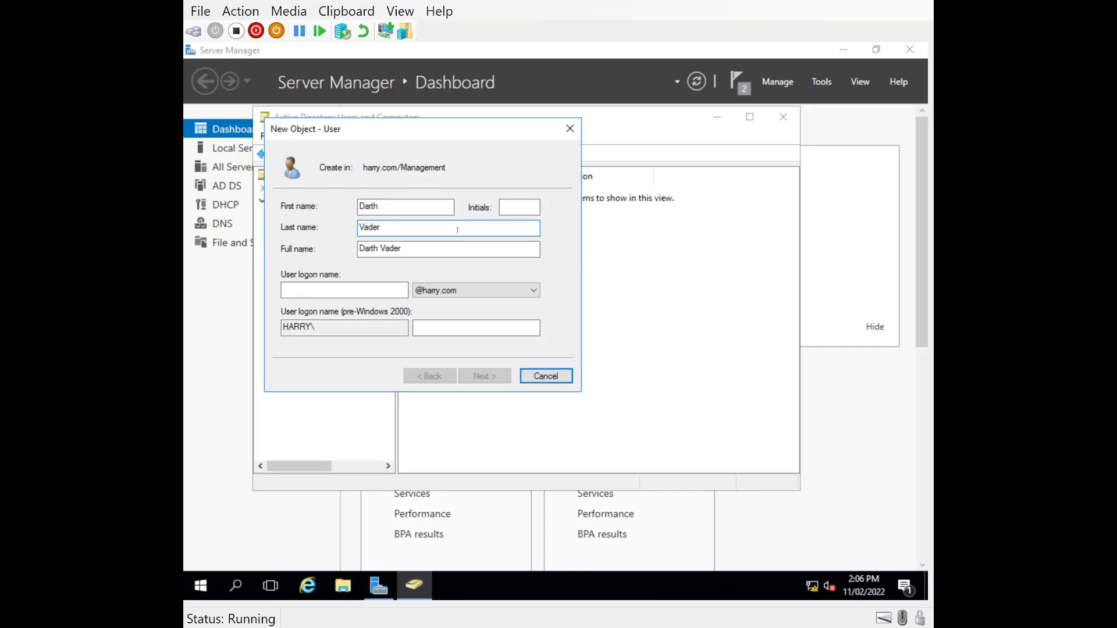
- Set the harry.com logon name to the user's first initial, a period and the surname, and continue to the password settings
click(366, 294)
text(d,vade)
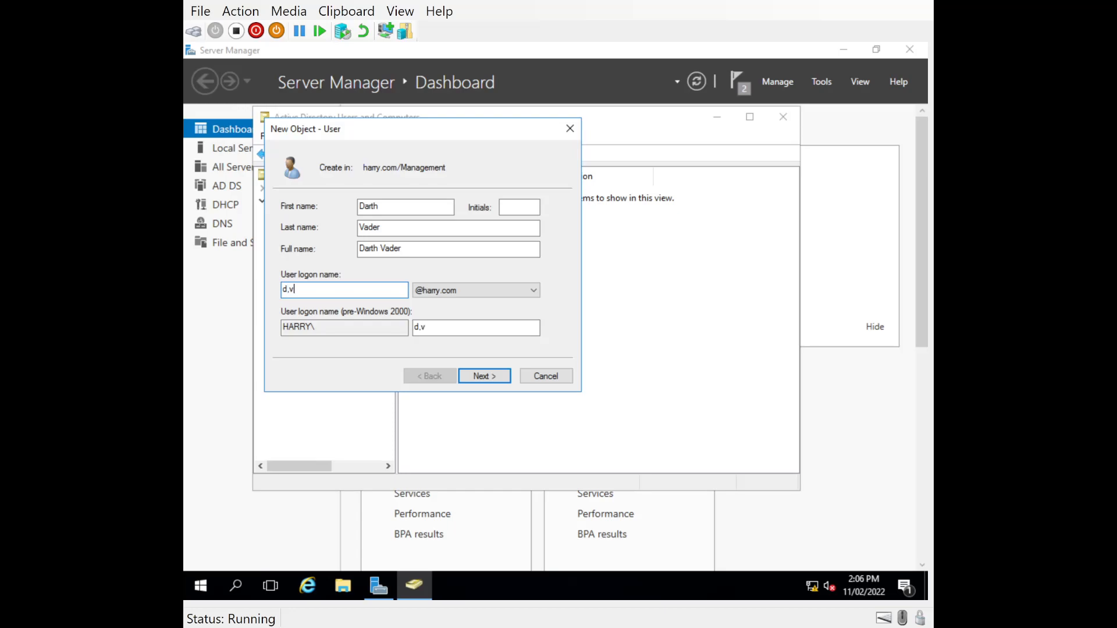
key(BackSpace)
key(BackSpace)
key(BackSpace)
key(BackSpace)
key(BackSpace)
text(.vader)
click(472, 380)
- Turn off the password change requirement, enter and confirm the account password, and finish creating the Management user
click(286, 254)
click(399, 210)
text(••••••••••)
key(Tab)
text(••••••••••)
key(Return)
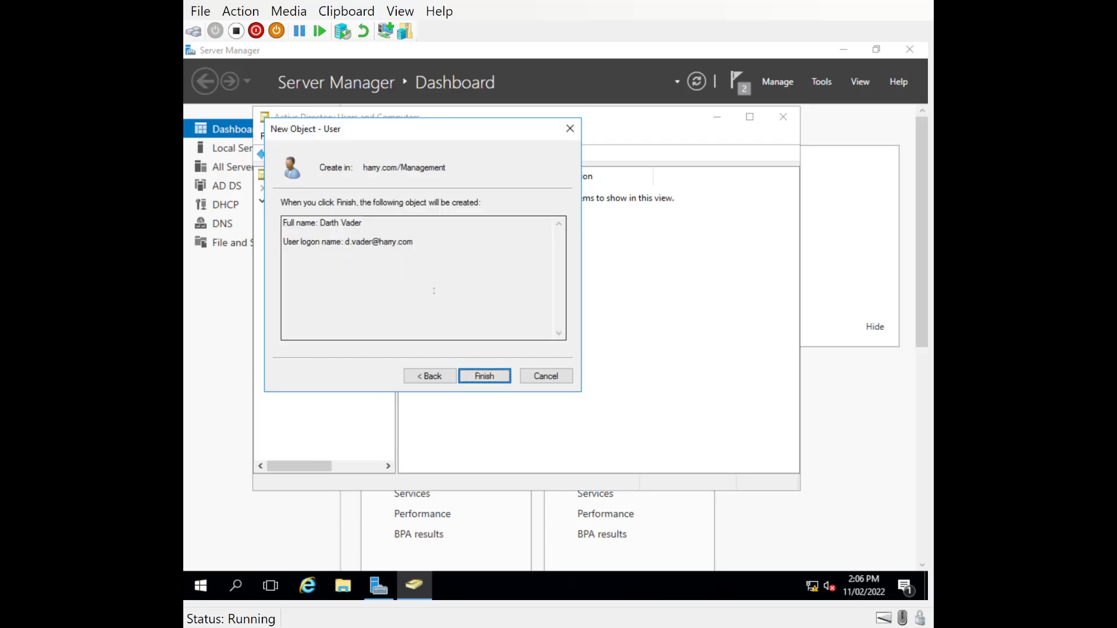
click(485, 376)
- Examine the new Management user's address and account properties, then close the properties
double_click(433, 193)
click(449, 166)
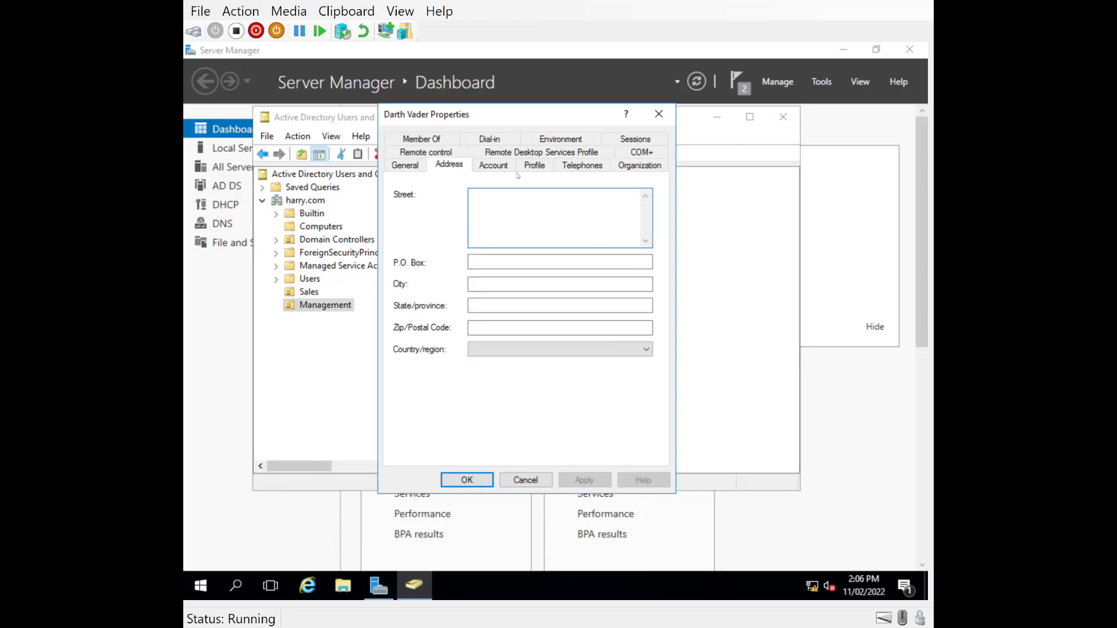
click(492, 167)
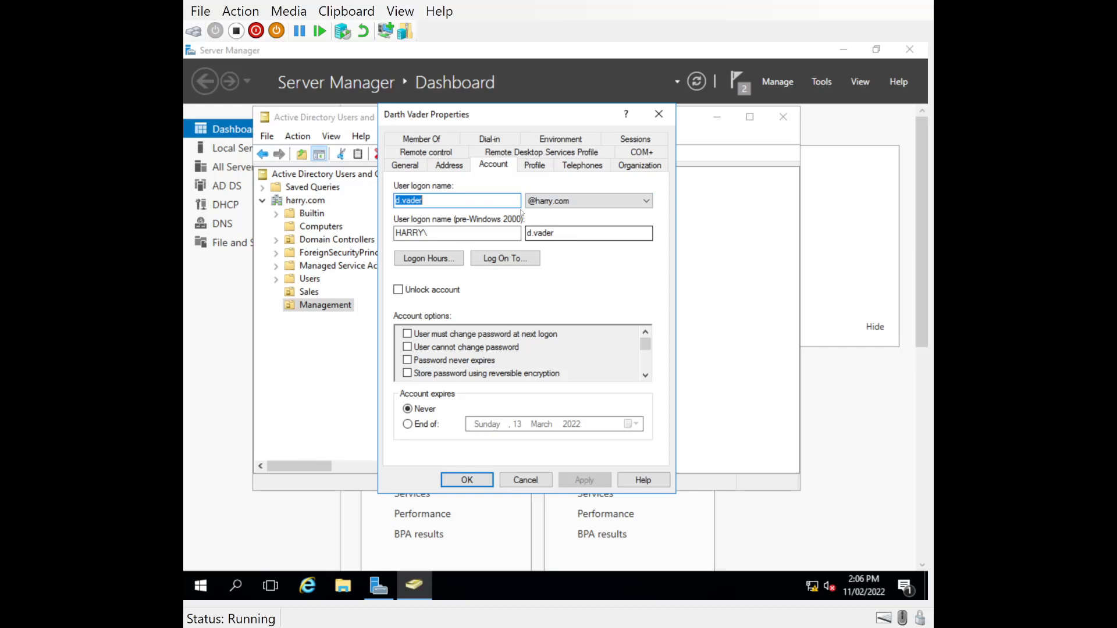
click(468, 480)
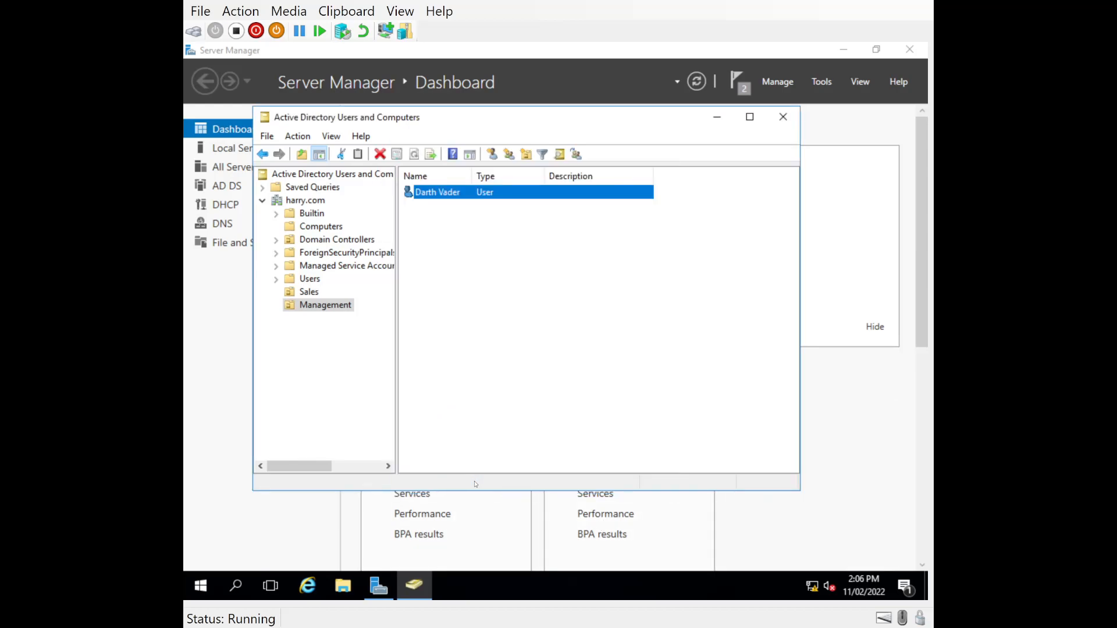
- Review the contents of the Sales organizational unit and select the Client1 computer account
click(306, 292)
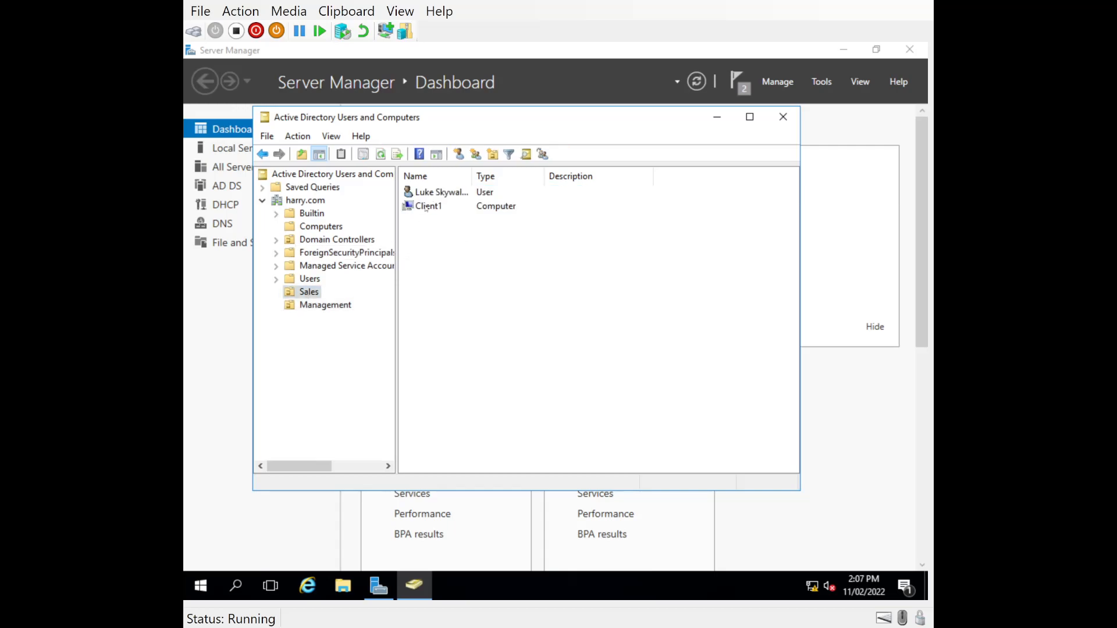
click(428, 207)
click(419, 217)
click(420, 210)
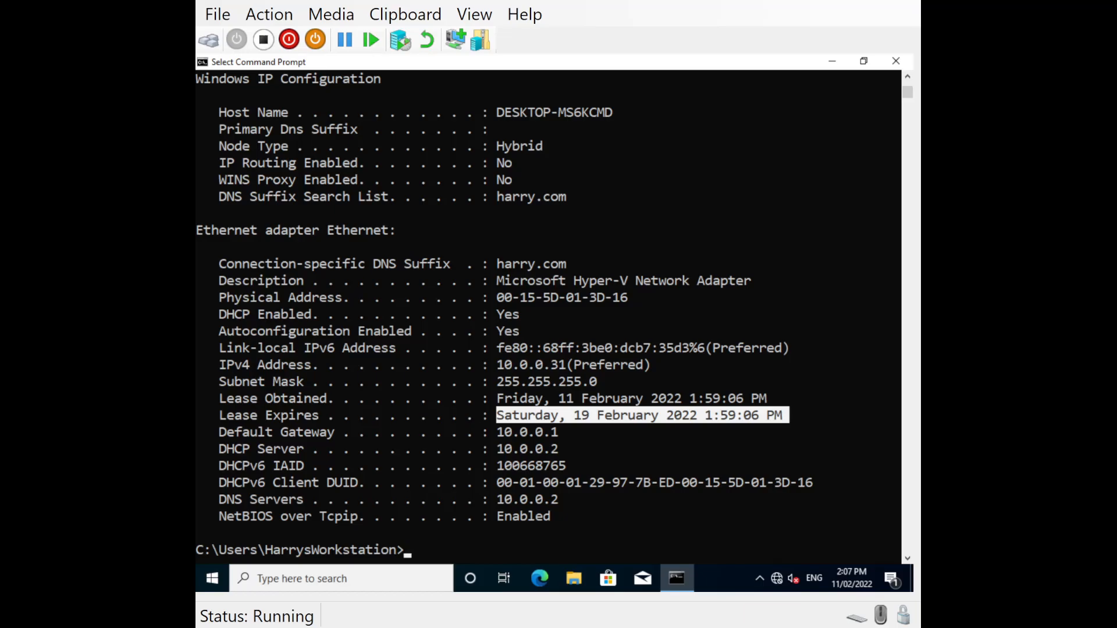
- Switch to the Windows 10 client machine, close its Command Prompt and open the system's About settings
click(895, 61)
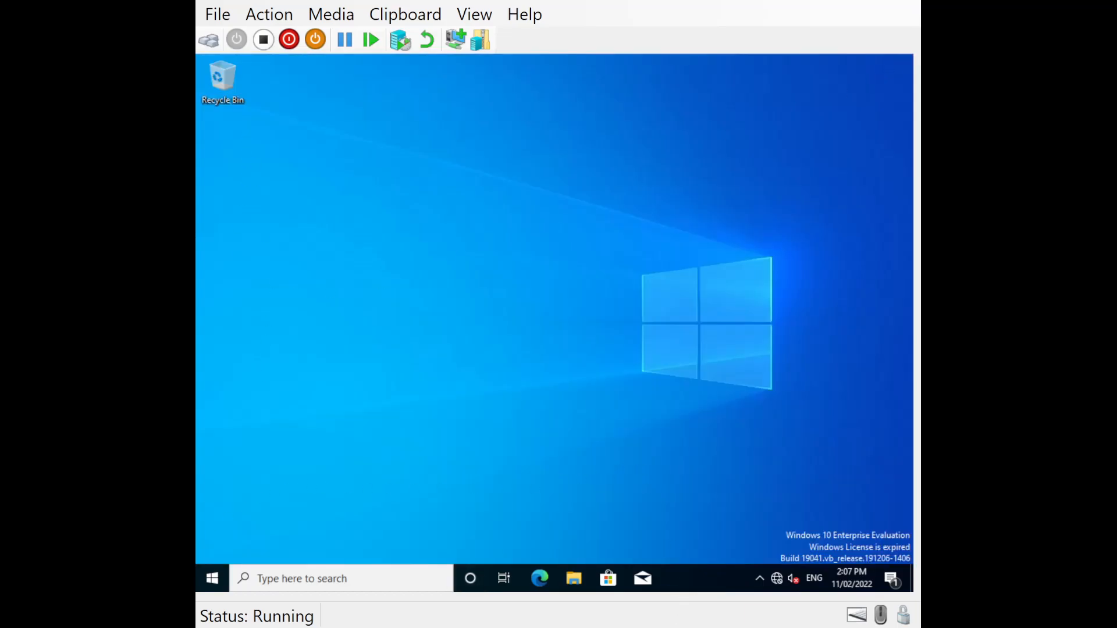
right_click(215, 580)
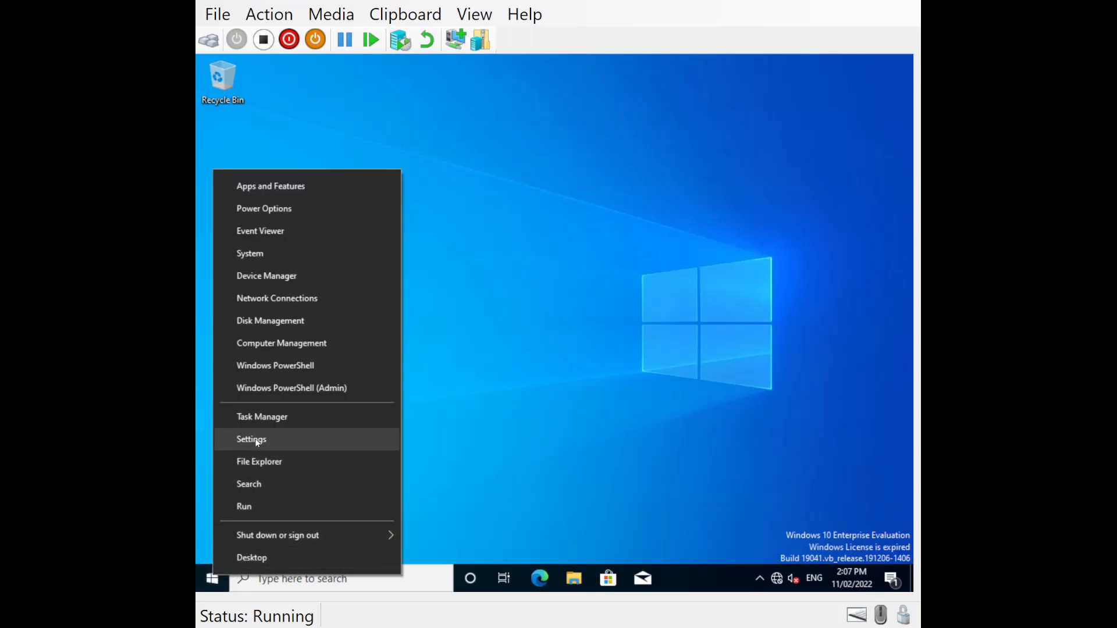
click(264, 254)
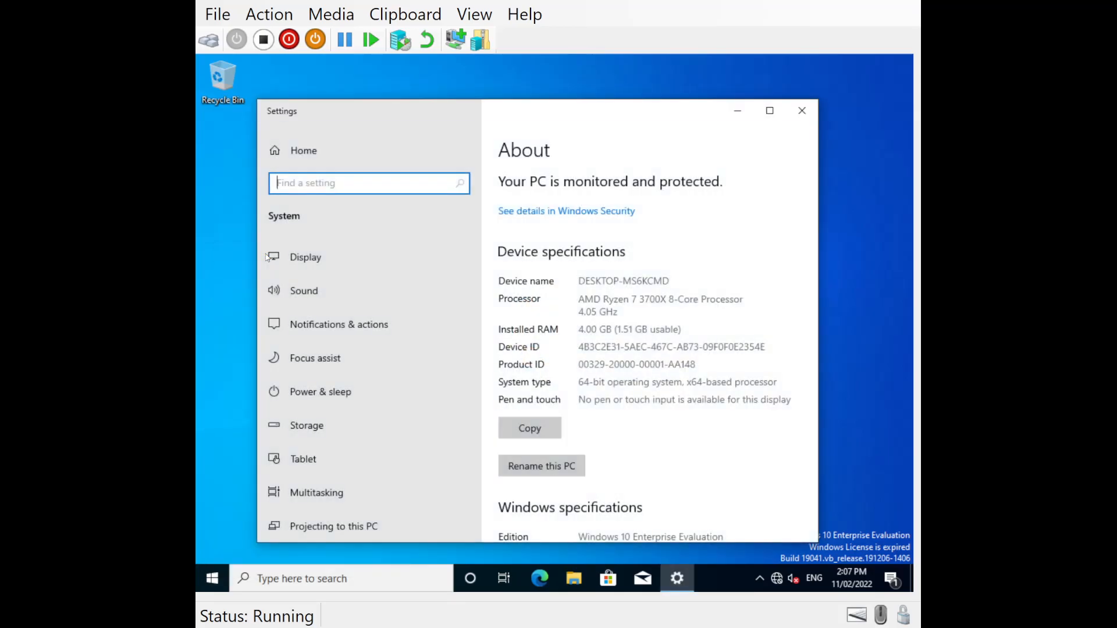
scroll(554, 351, down, 5)
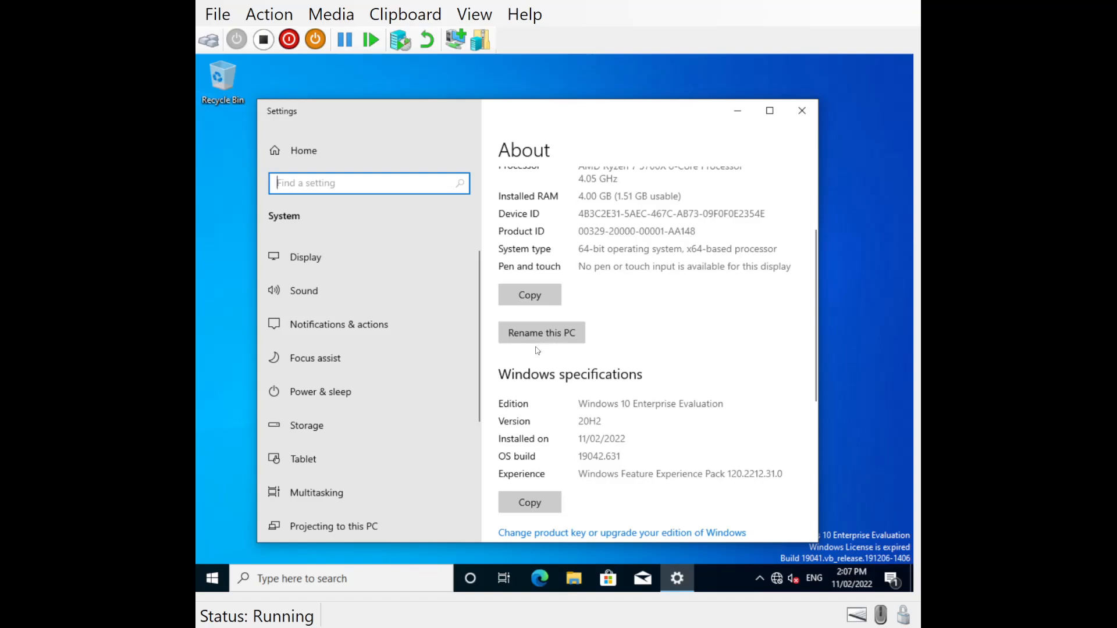
drag(551, 120, 505, 89)
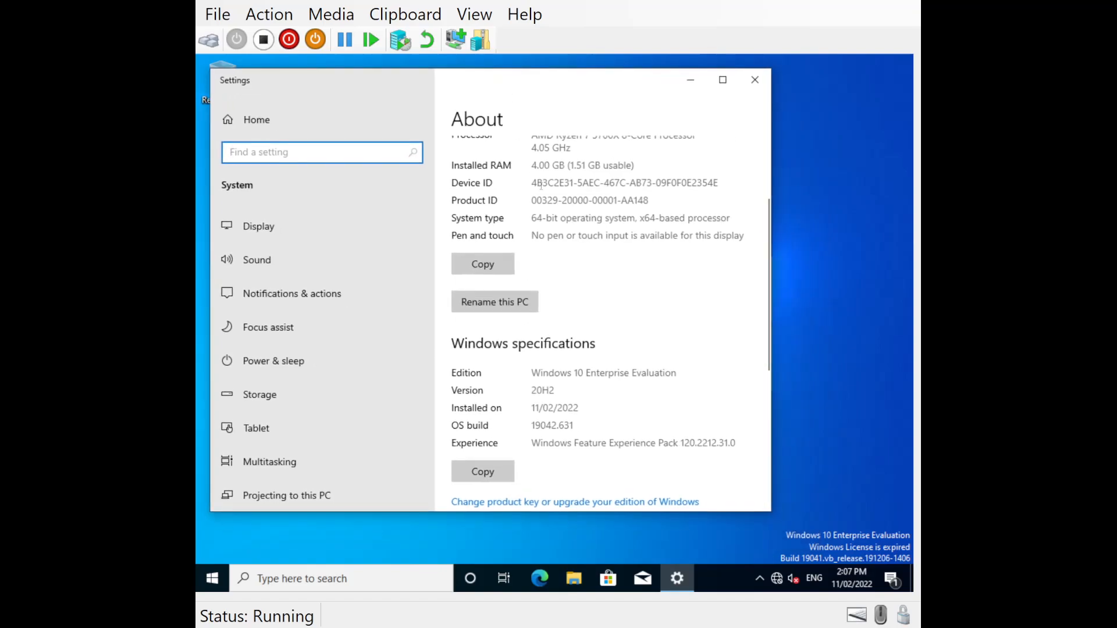
click(509, 304)
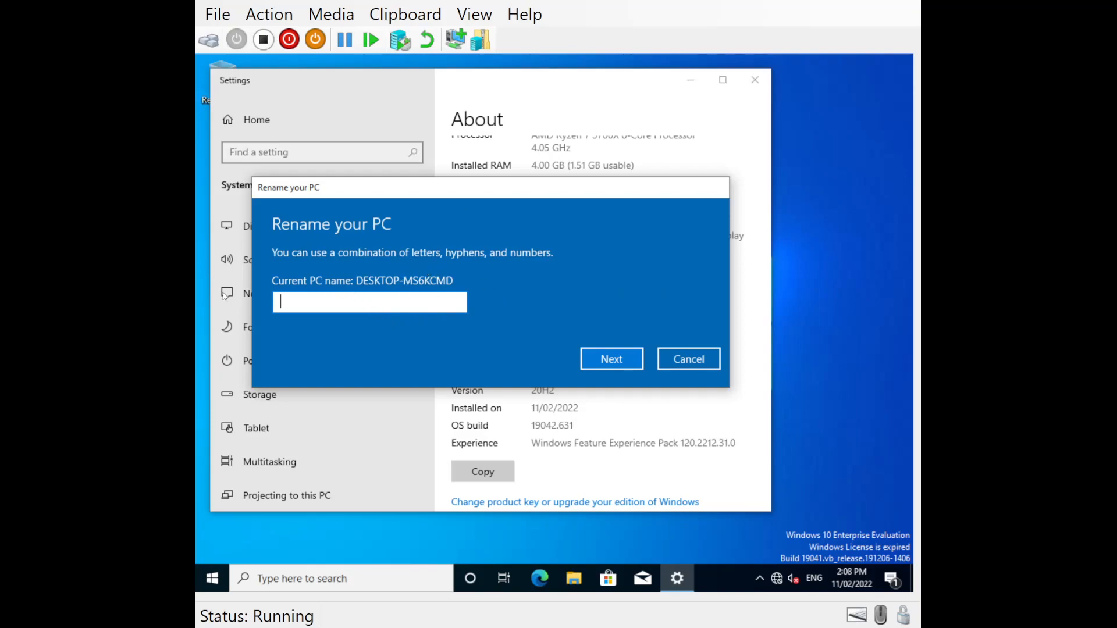
click(686, 359)
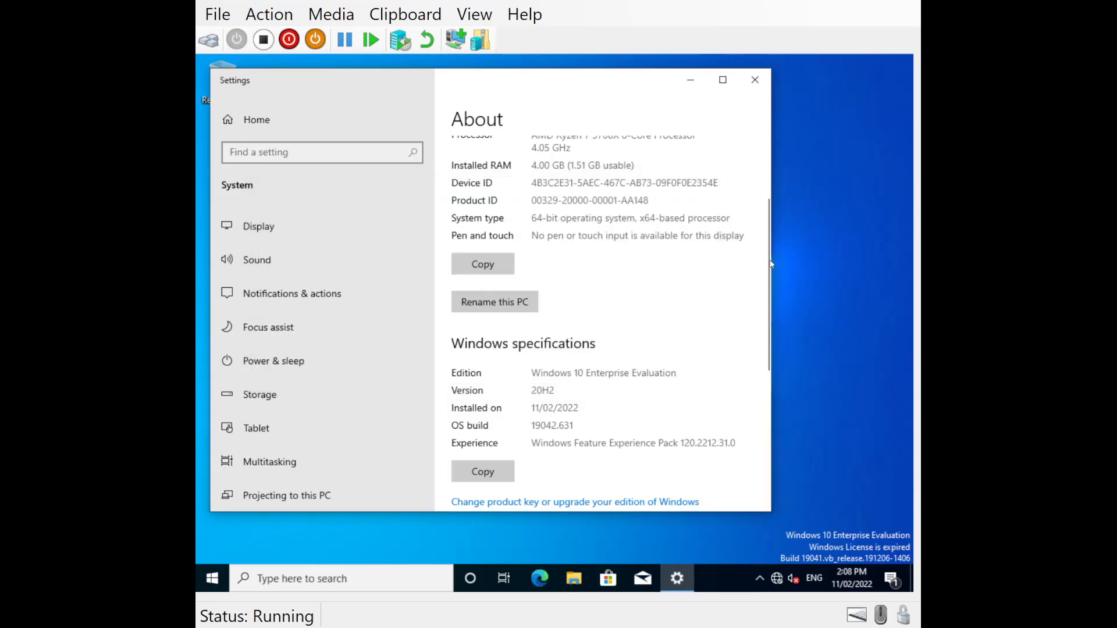
- Open the advanced PC rename settings, choose domain membership and set the computer name to Client1
drag(771, 264, 875, 389)
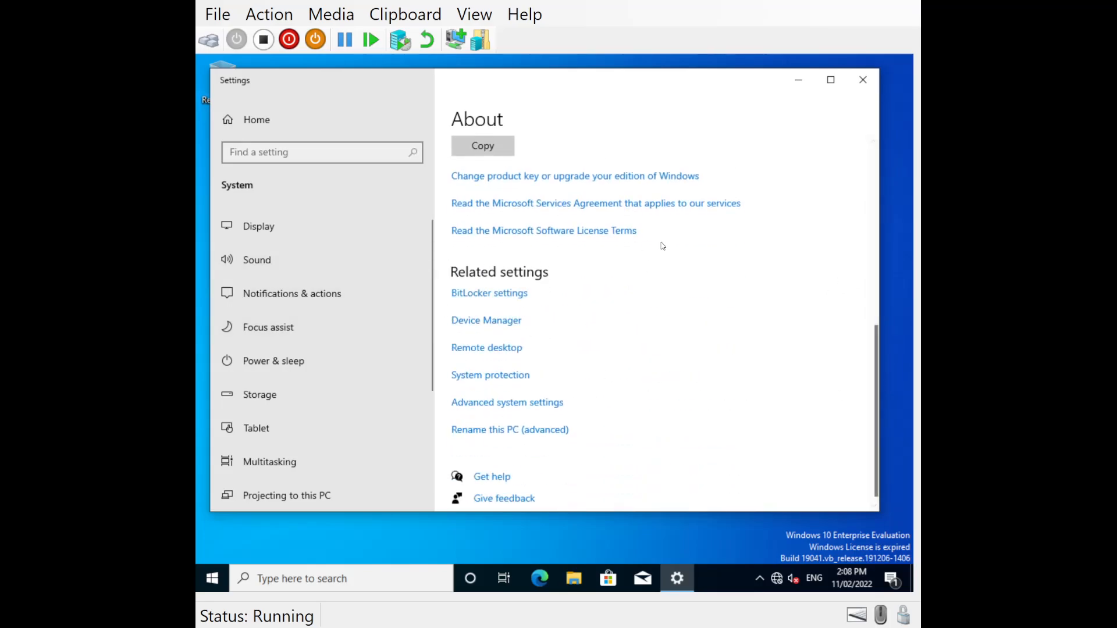
click(486, 432)
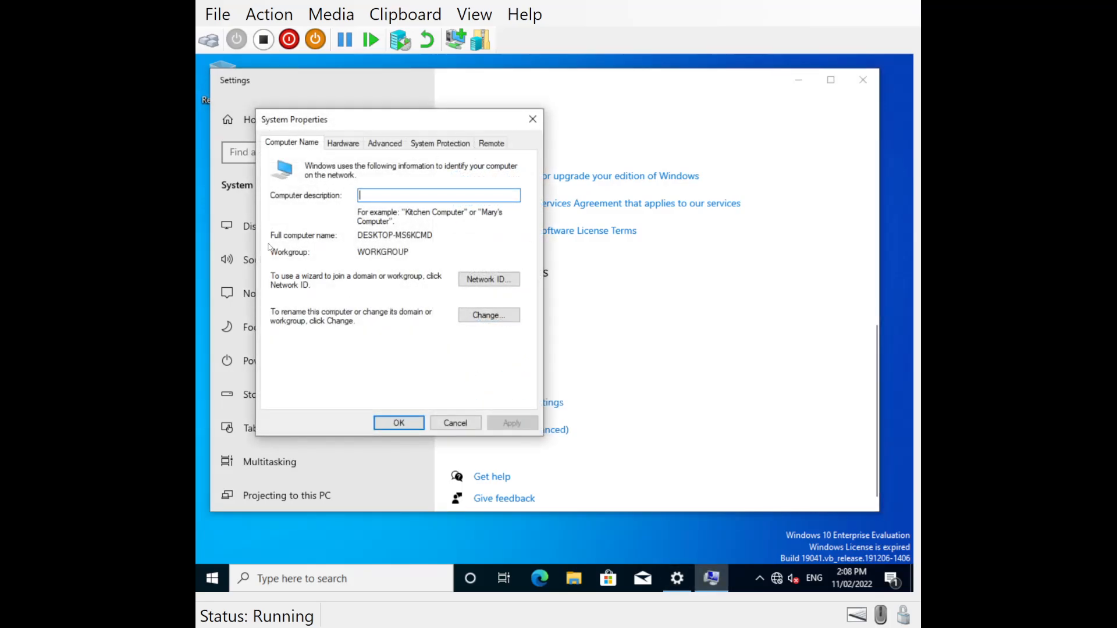
click(476, 317)
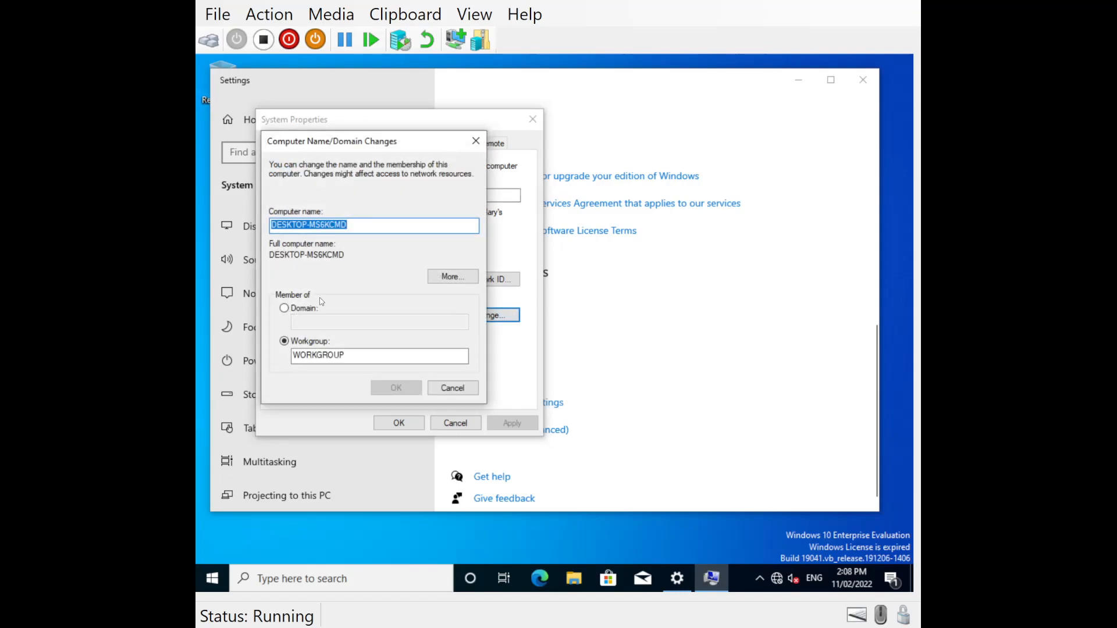
click(285, 311)
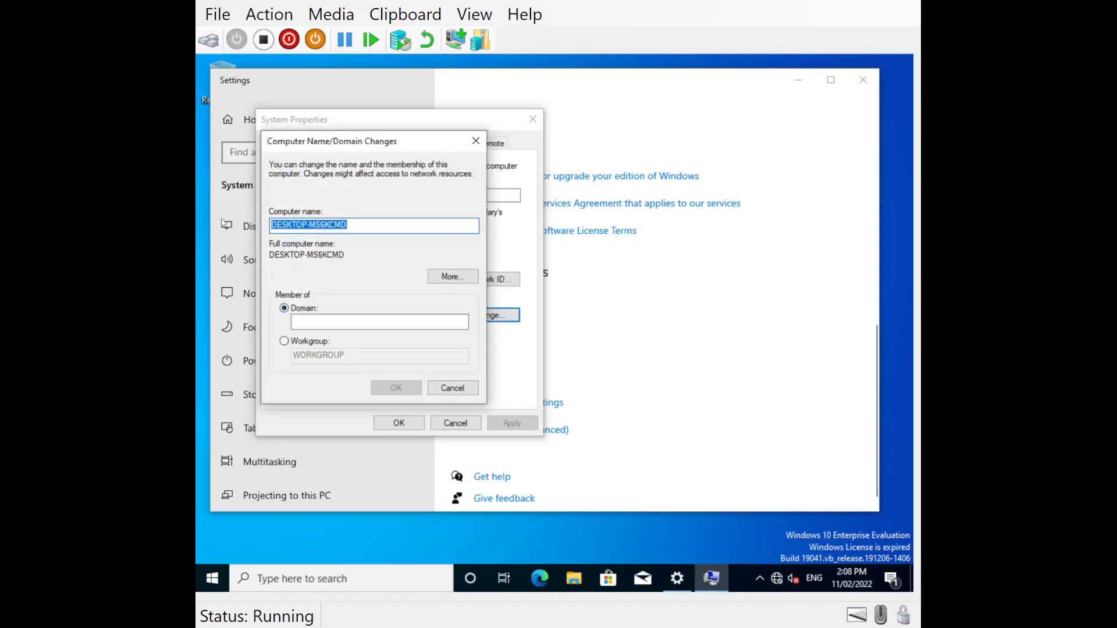
text(Client1)
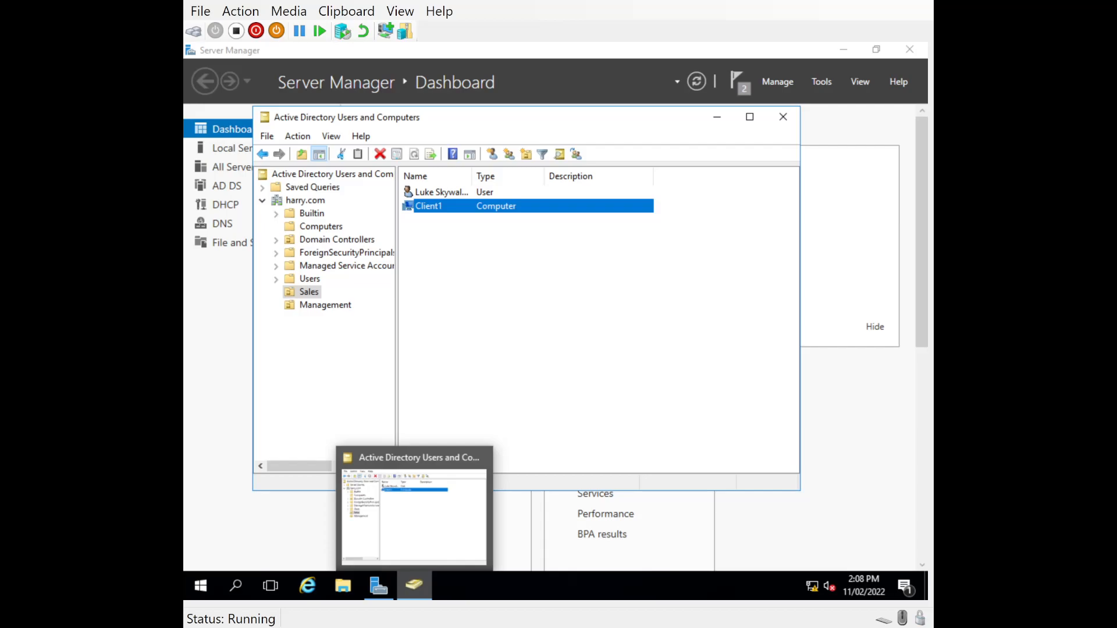
- Check the Client1 account on the server, then set the client's domain to harry.com and submit the change
click(432, 245)
click(407, 208)
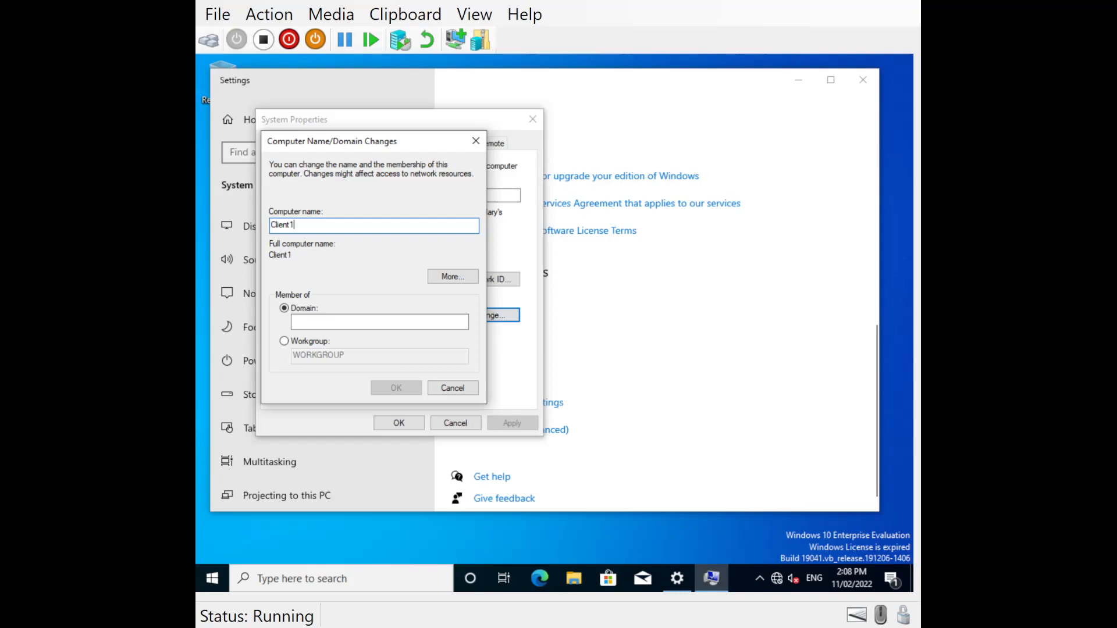
click(328, 325)
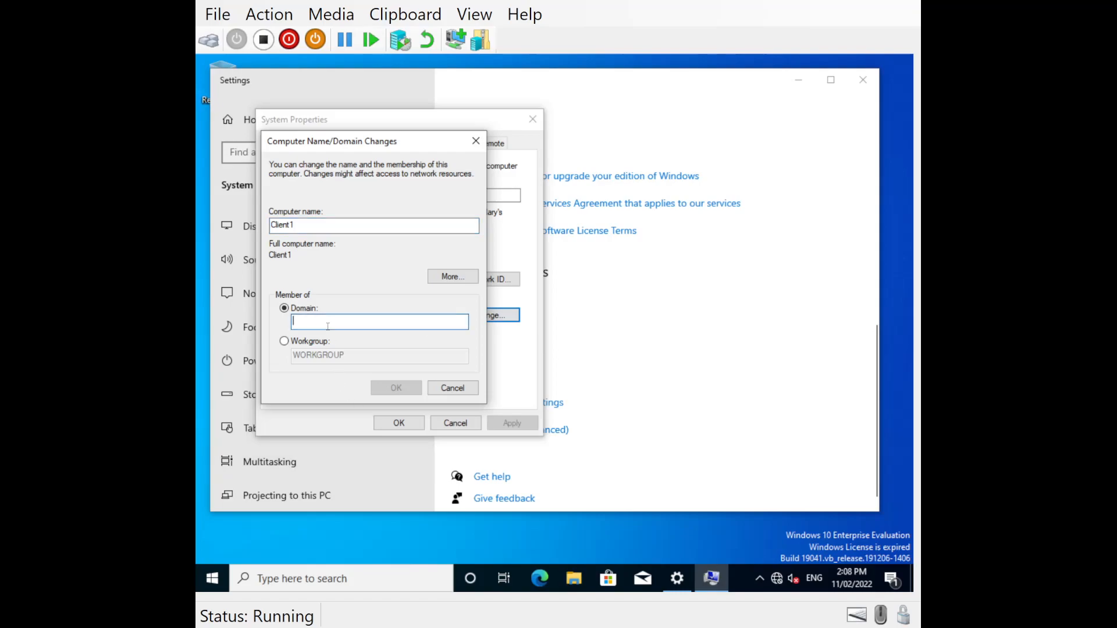
text(harry.com)
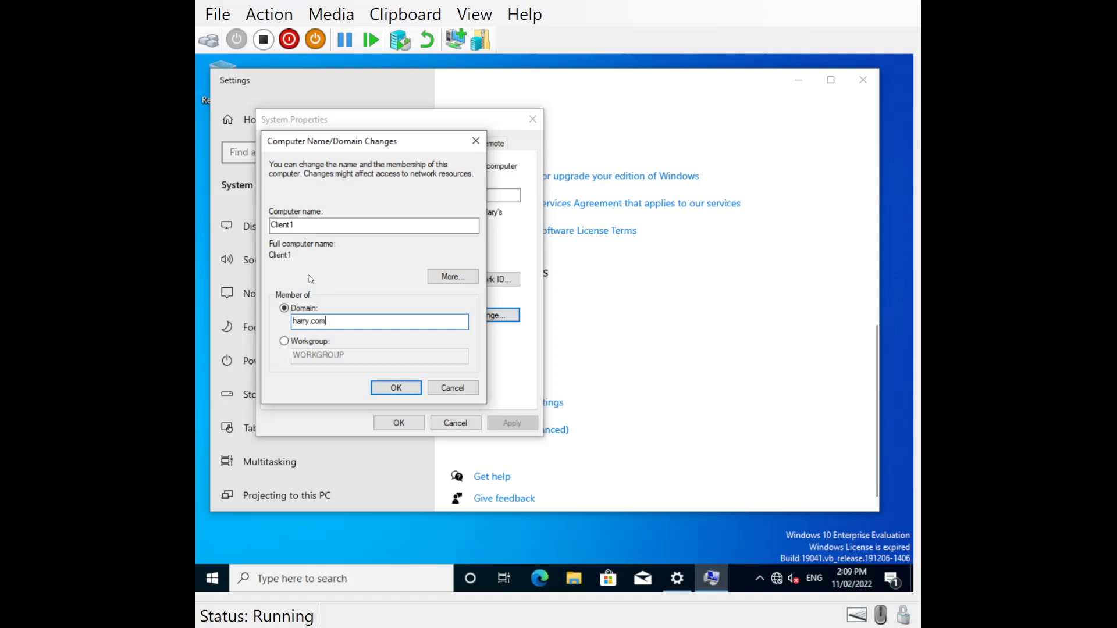
click(391, 388)
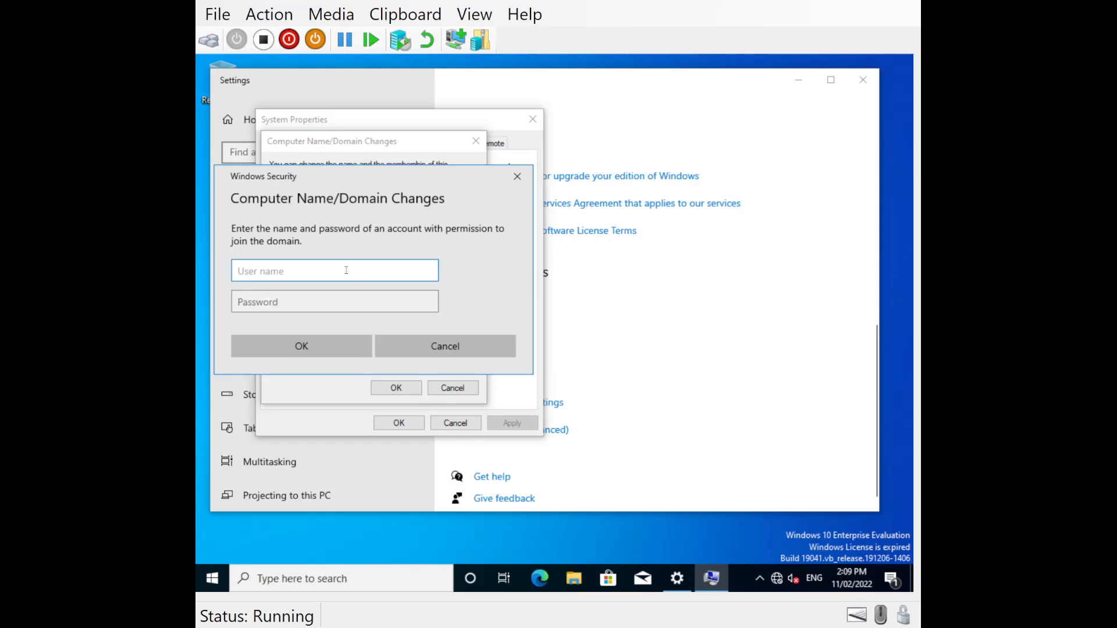
- Authorize the domain join with the harry\Administrator account and its password
text(Administrator)
key(Home)
text(harry\)
click(334, 297)
text(●●●●●●●●●●)
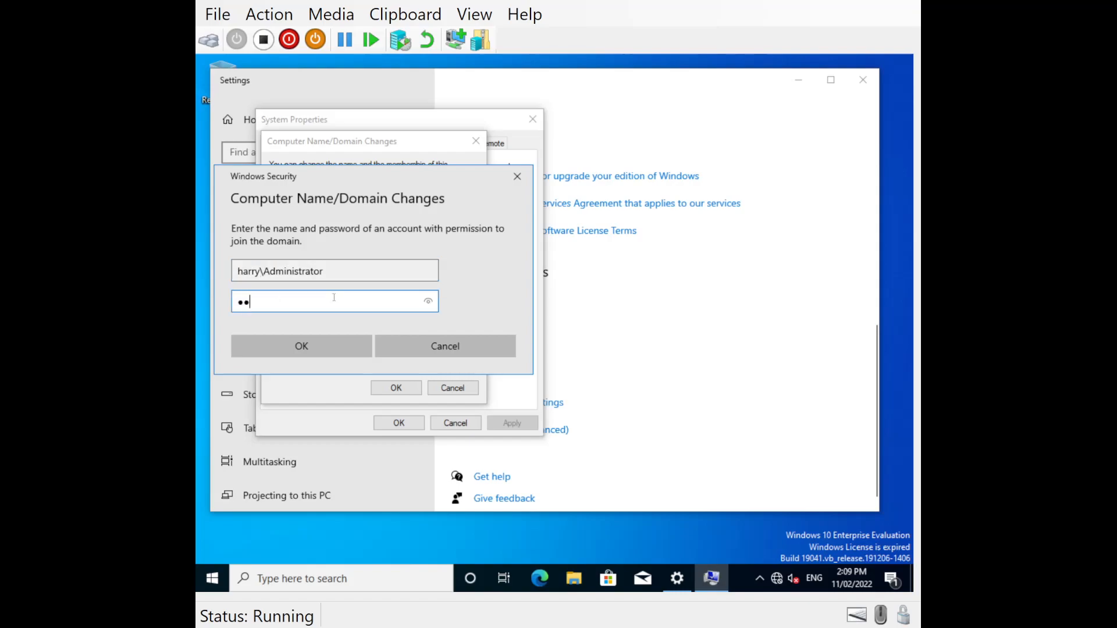
click(317, 347)
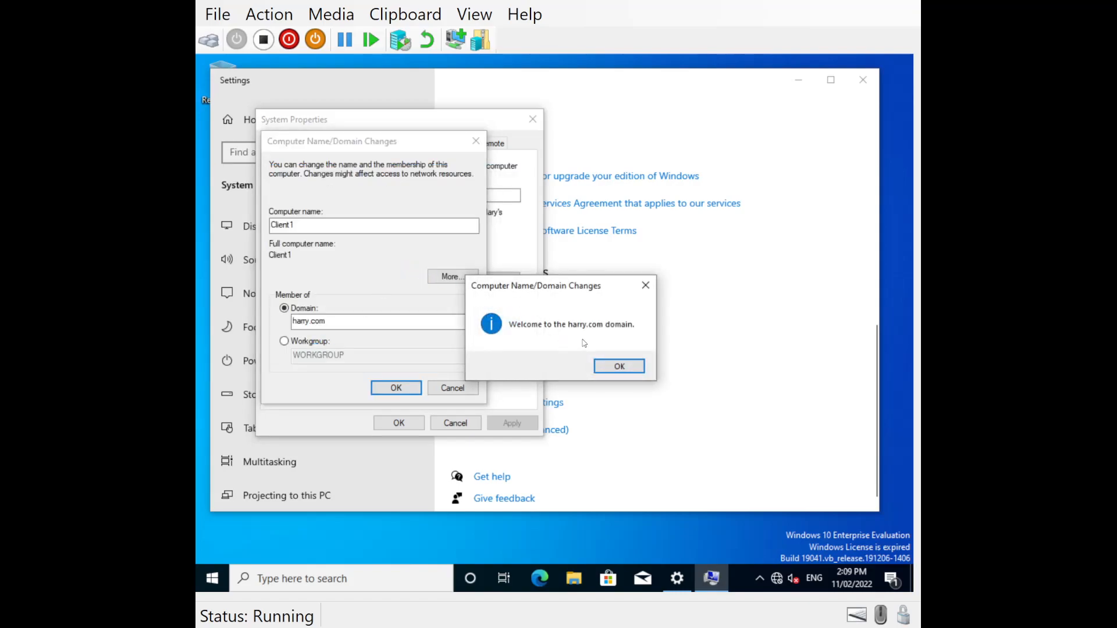
- Acknowledge the domain join messages, close System Properties and restart the client immediately
click(616, 368)
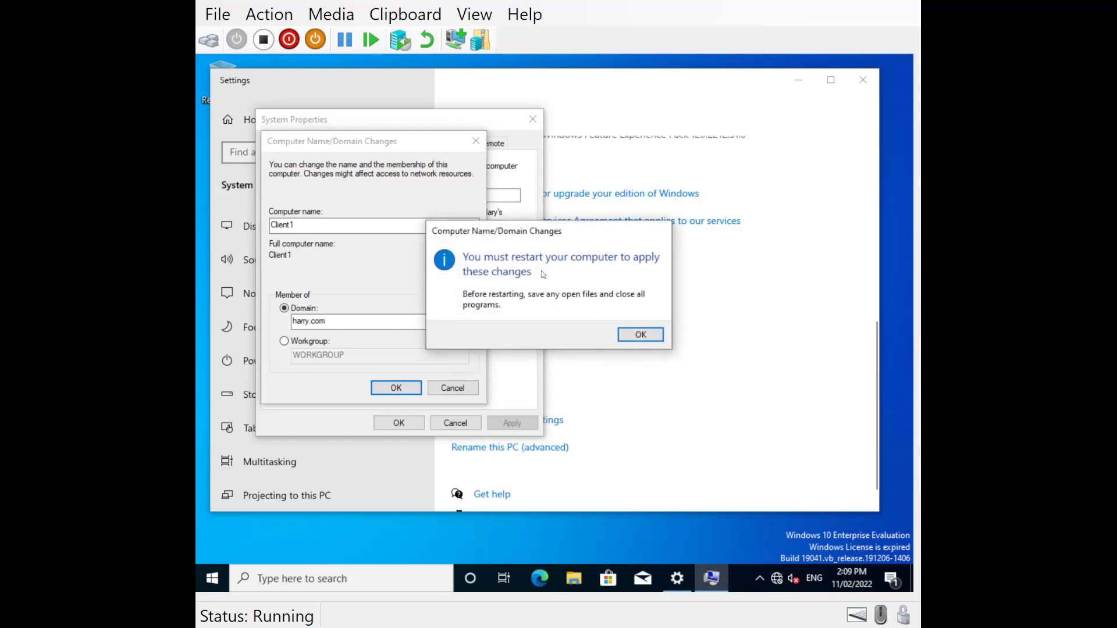
click(636, 334)
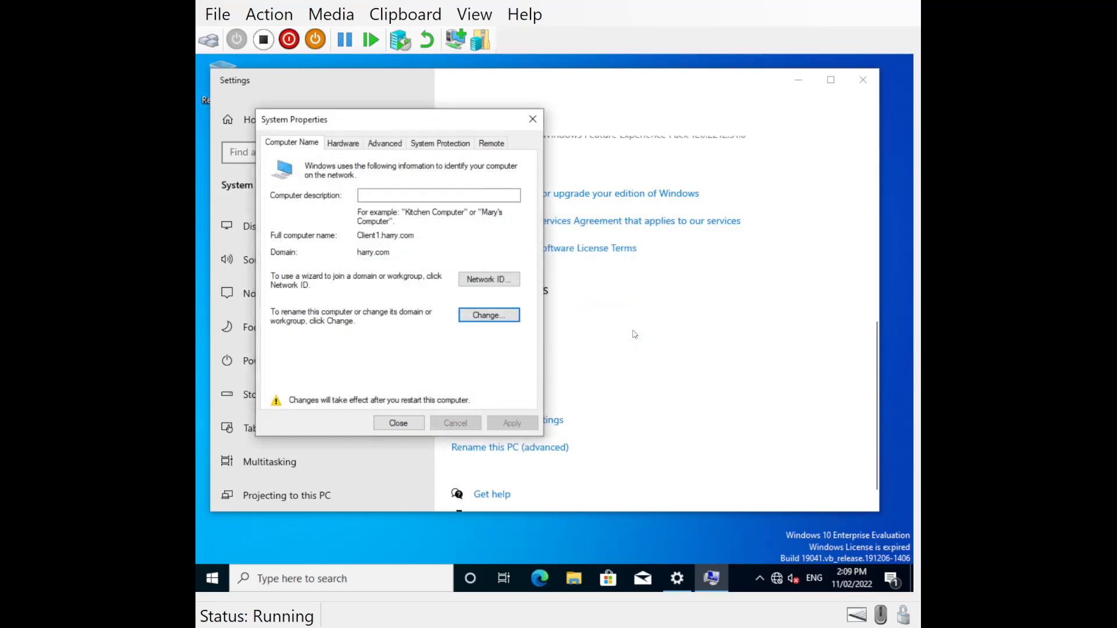
click(397, 425)
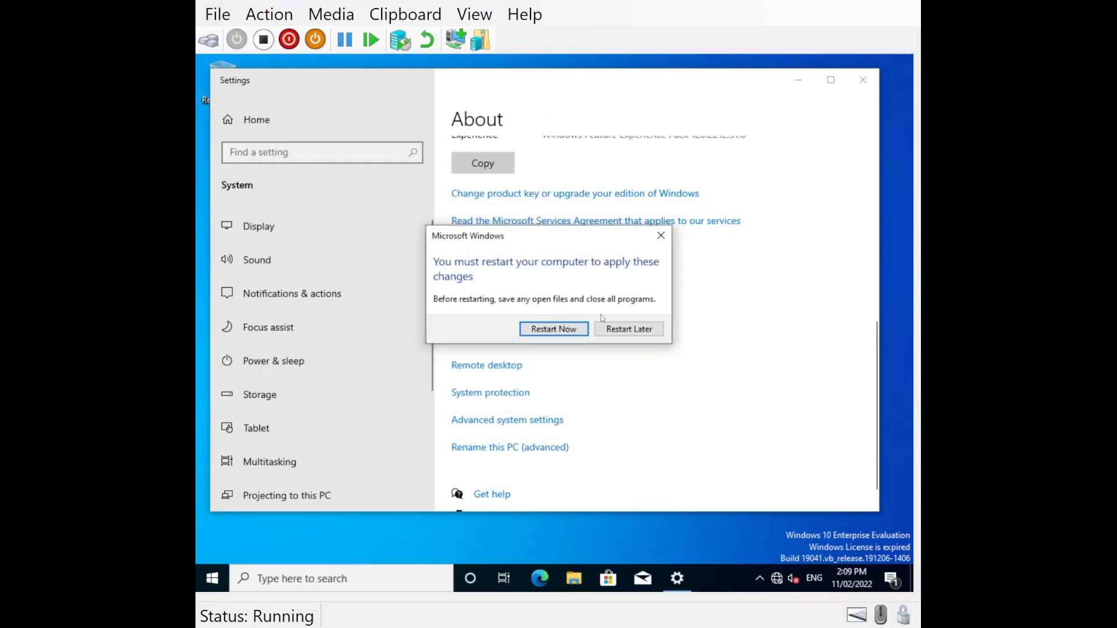
click(558, 329)
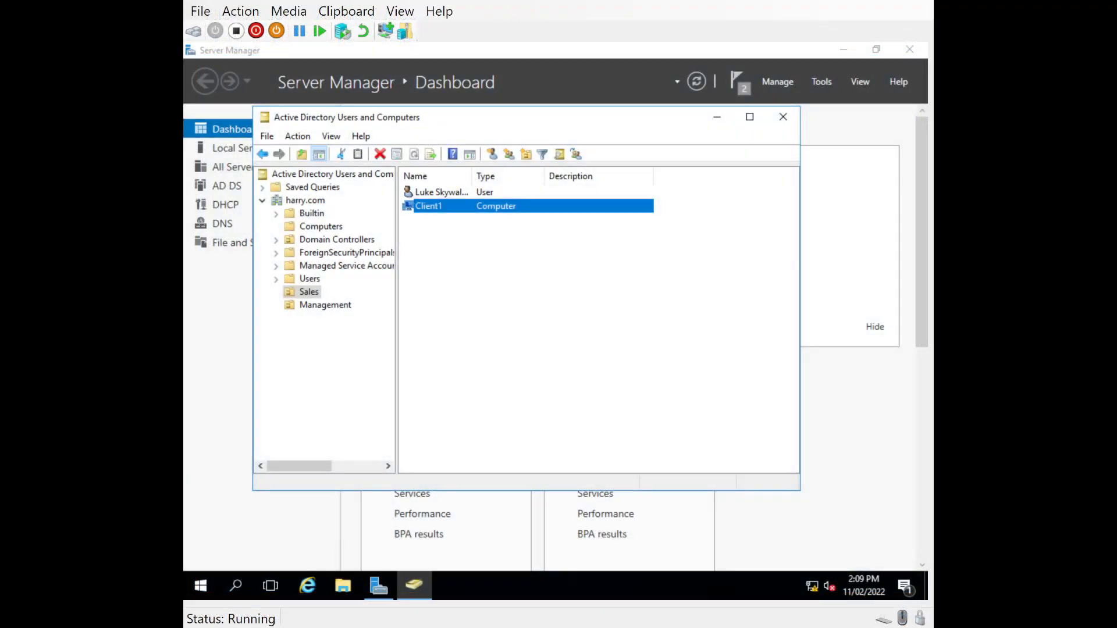
- Check the Computers container and the Sales organizational unit on the server for the client's computer account
click(307, 227)
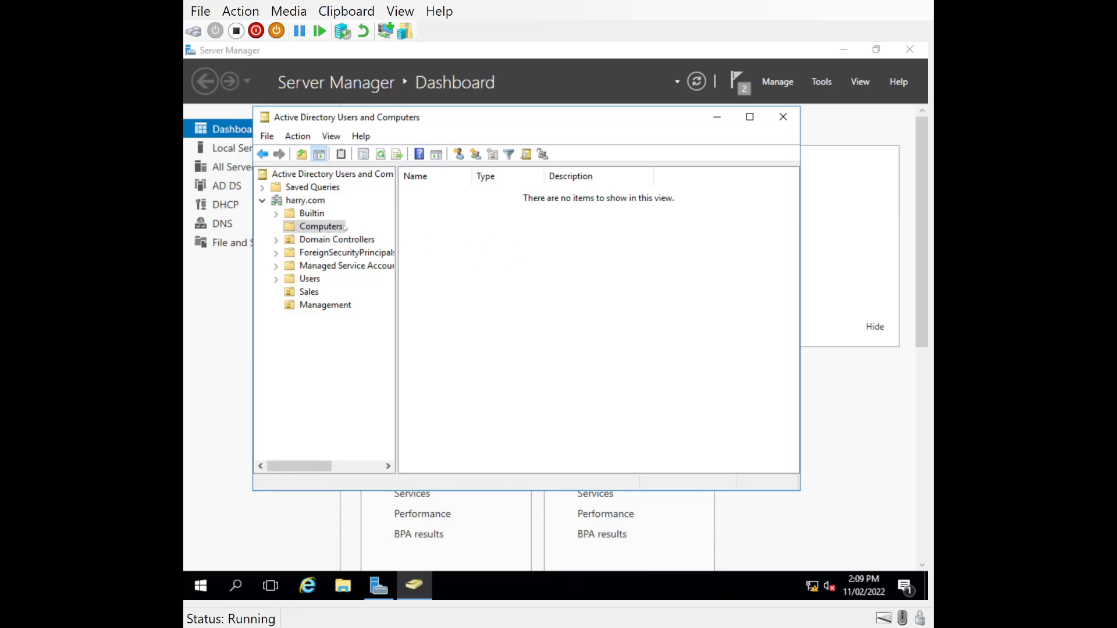
click(304, 295)
click(427, 213)
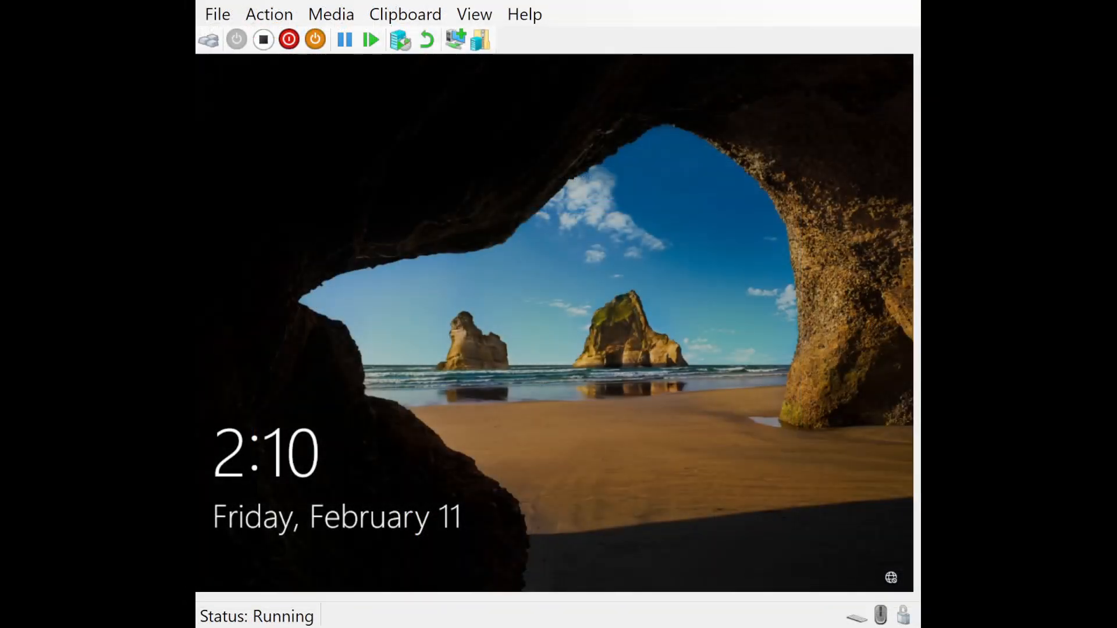
- Sign in to the restarted client as another user with the harry\l.skywalker account and its password
click(479, 364)
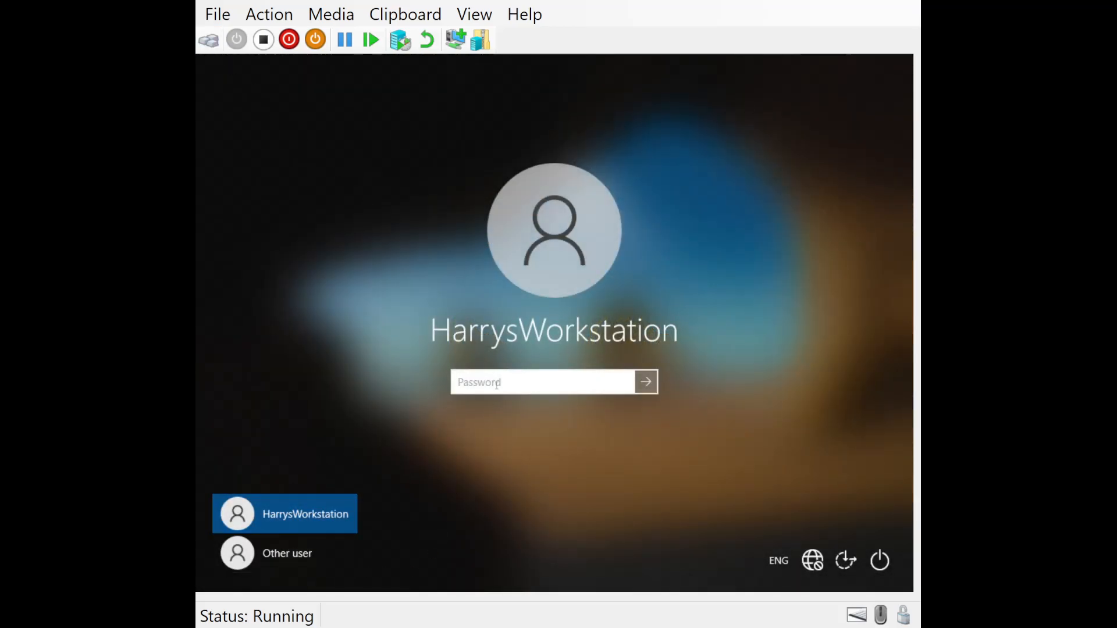
click(273, 554)
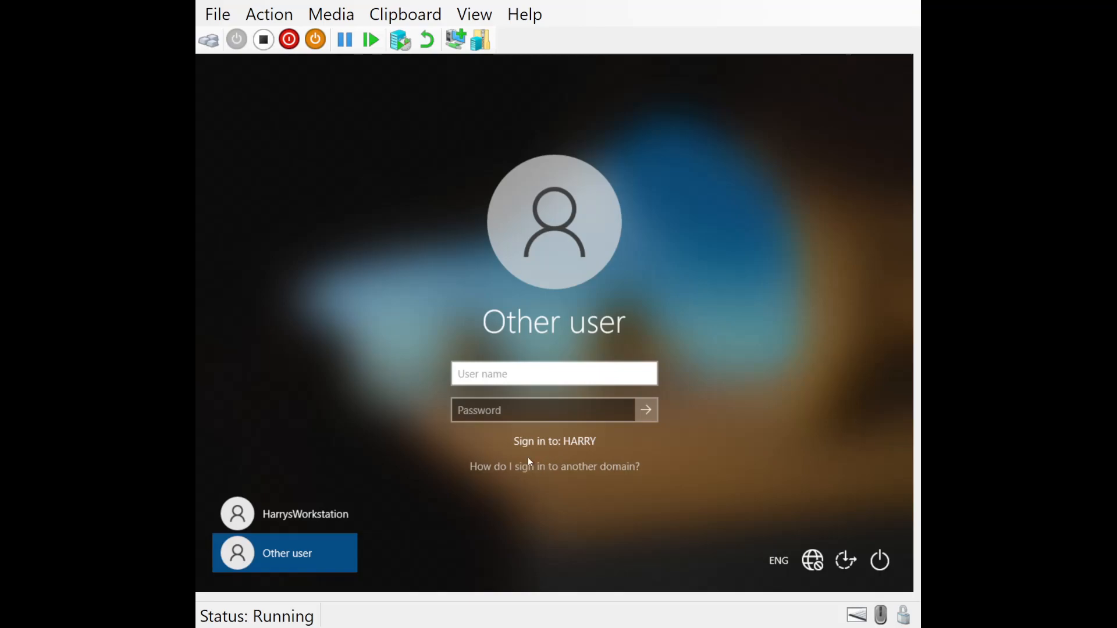
click(501, 378)
text(harry\)
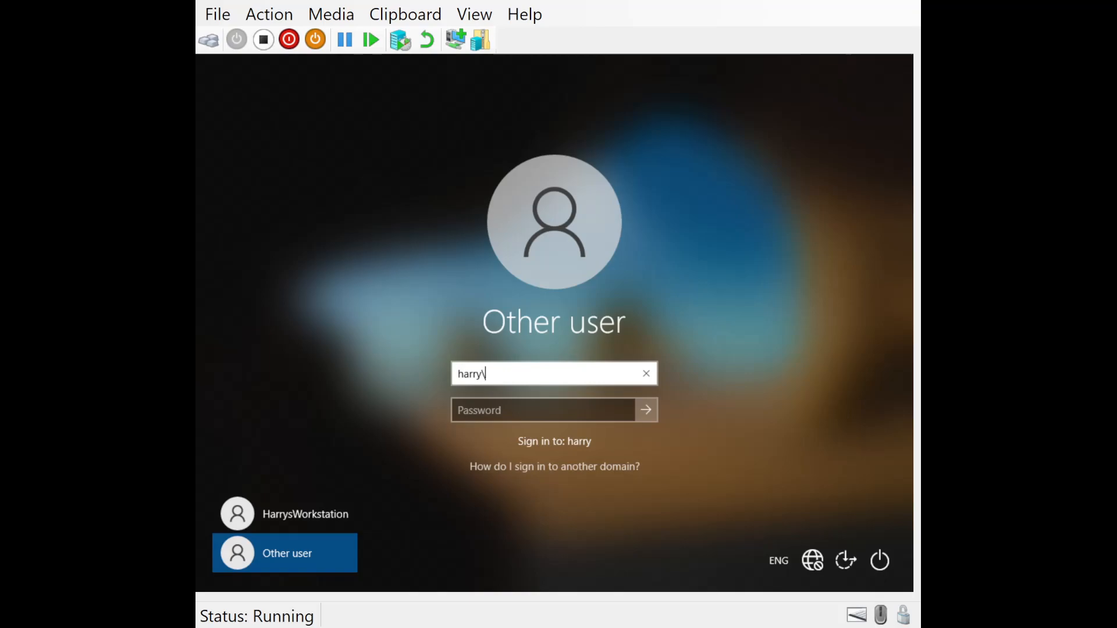
key(BackSpace)
text(\)
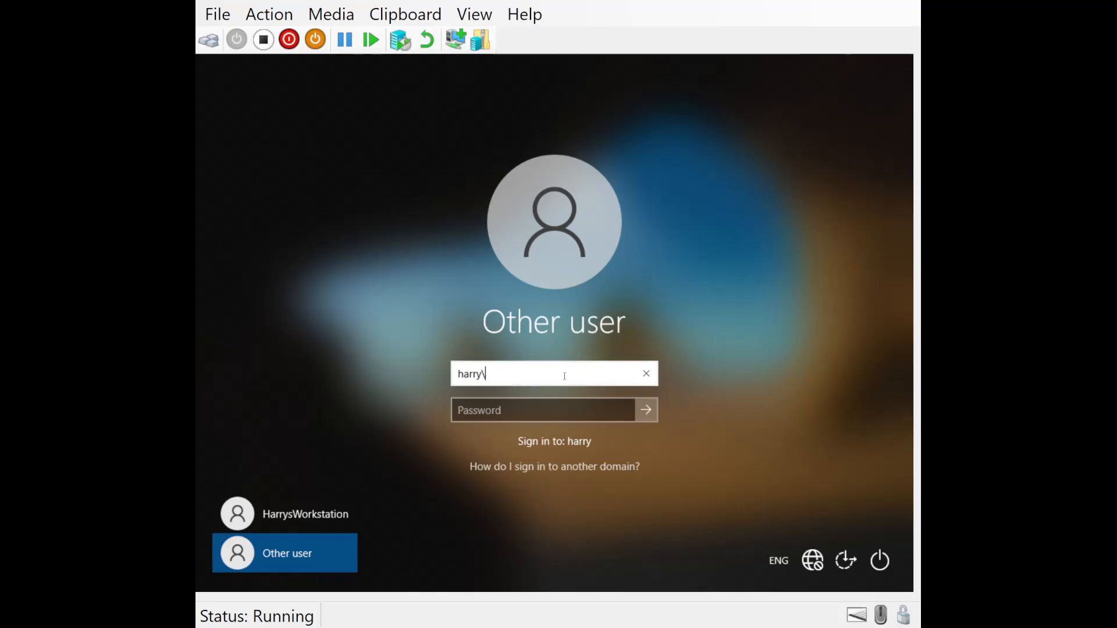
text(l.skywalker)
key(Tab)
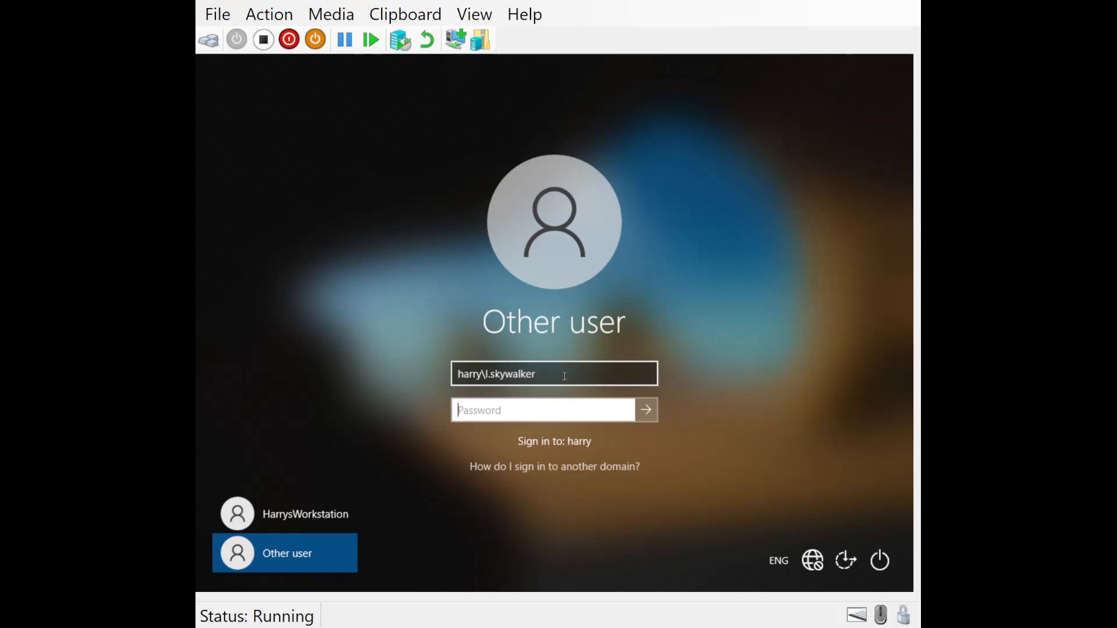
text(••••••••••)
key(Return)
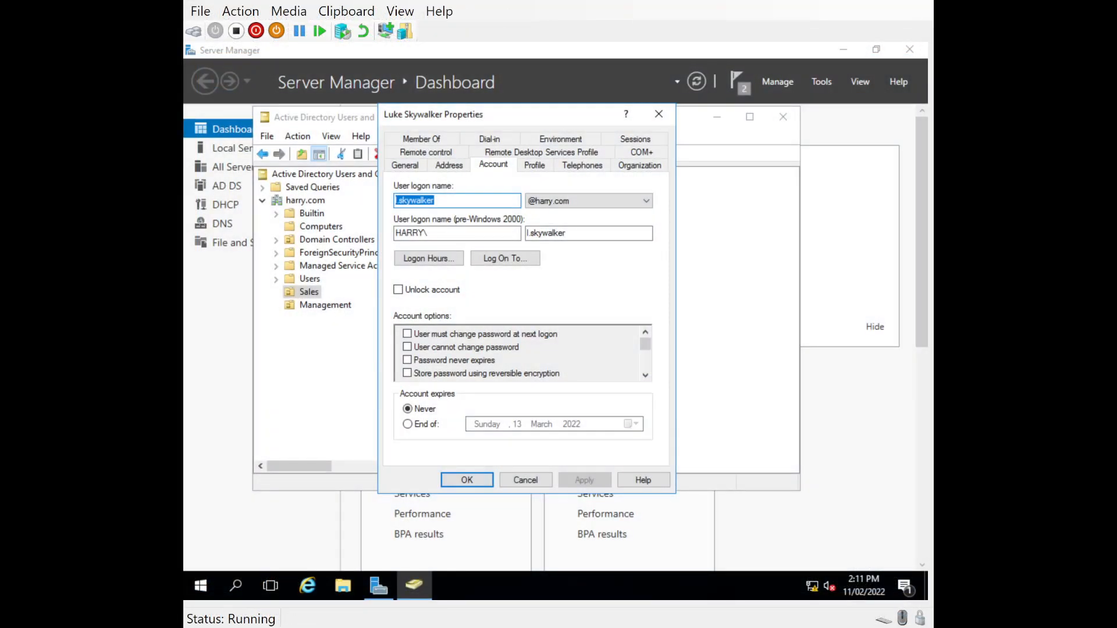
- Close the Sales user's properties on the server, then check the Management organizational unit and the Computers container
click(467, 480)
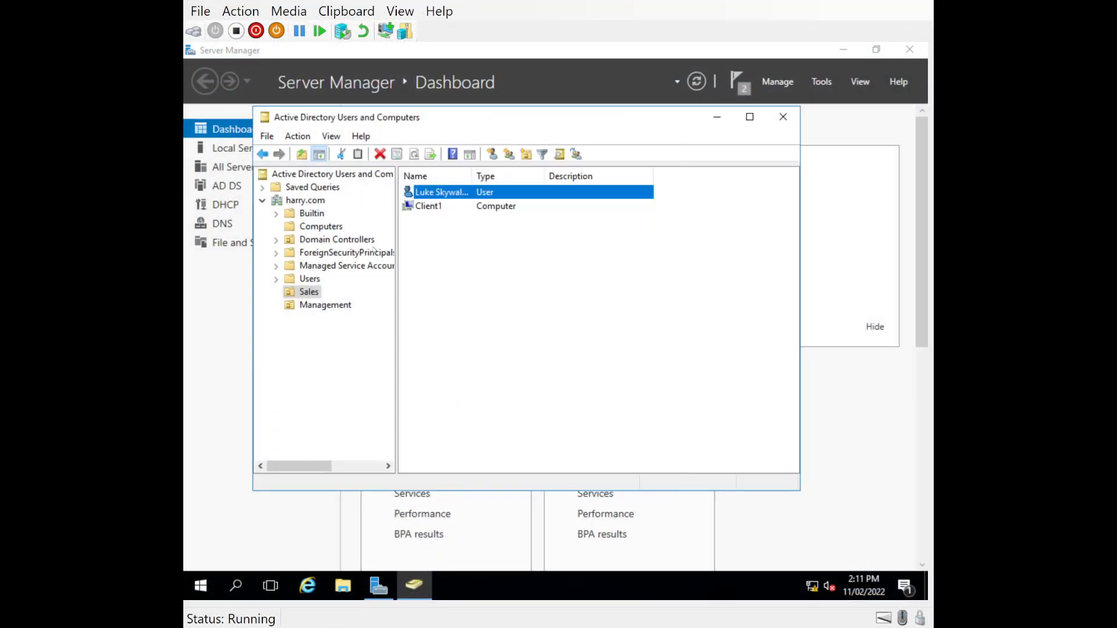
click(315, 304)
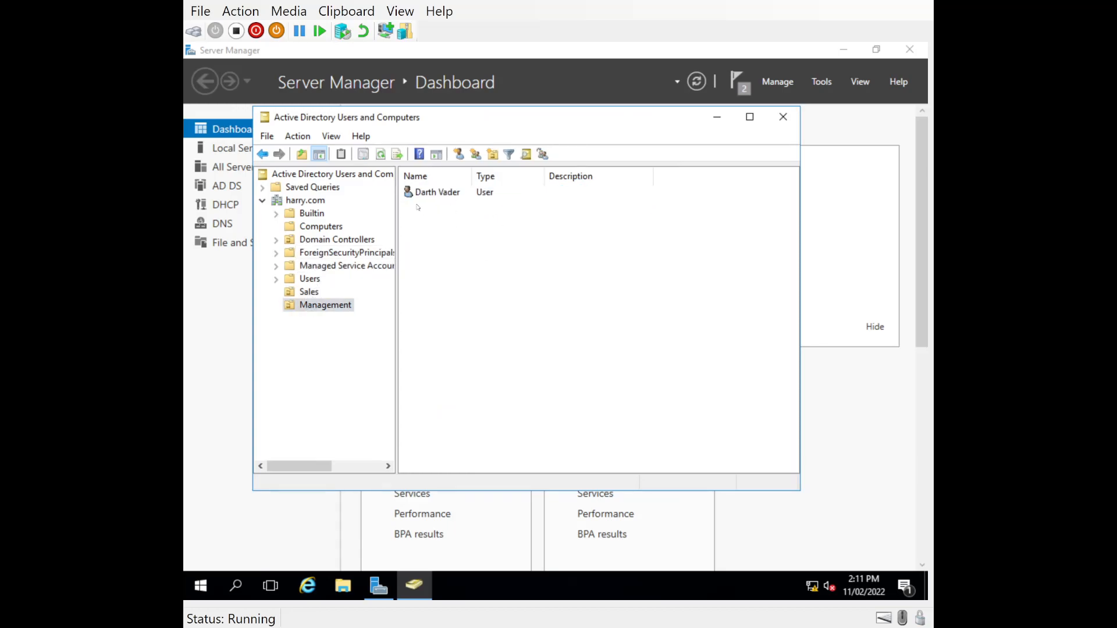
click(310, 230)
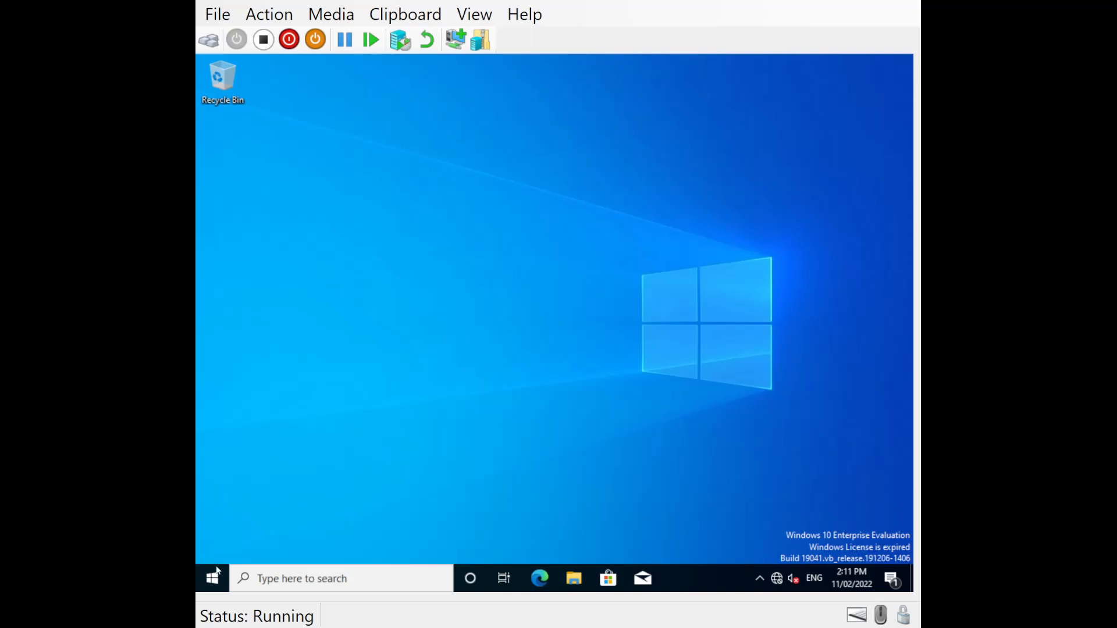
- On the second client, set the computer name to Client2 and the domain to harry.com, then submit the change
right_click(218, 582)
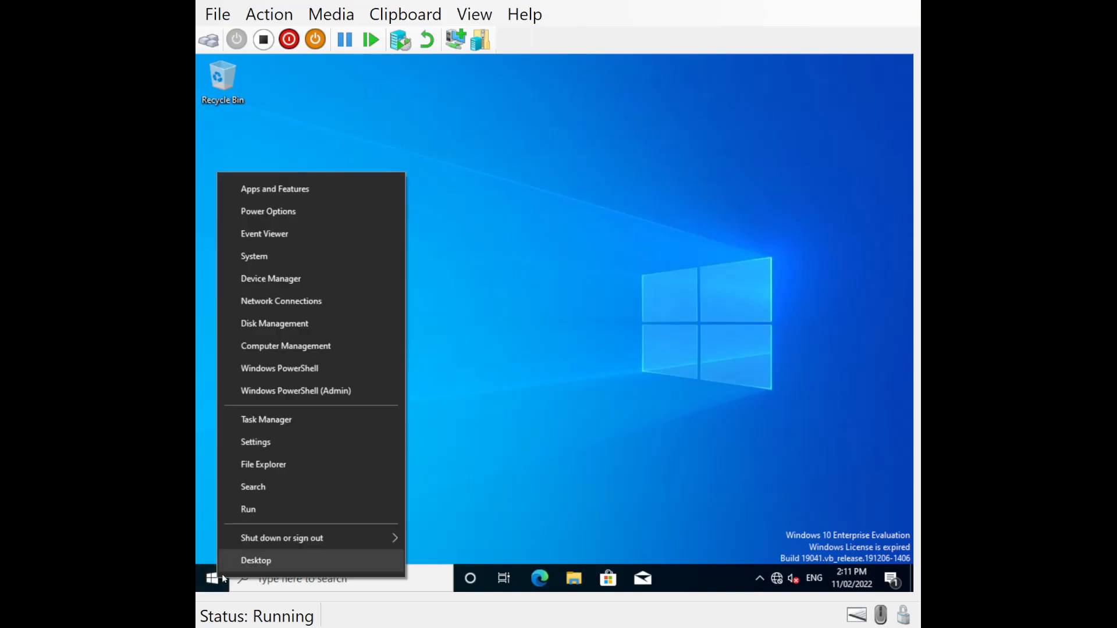
click(272, 261)
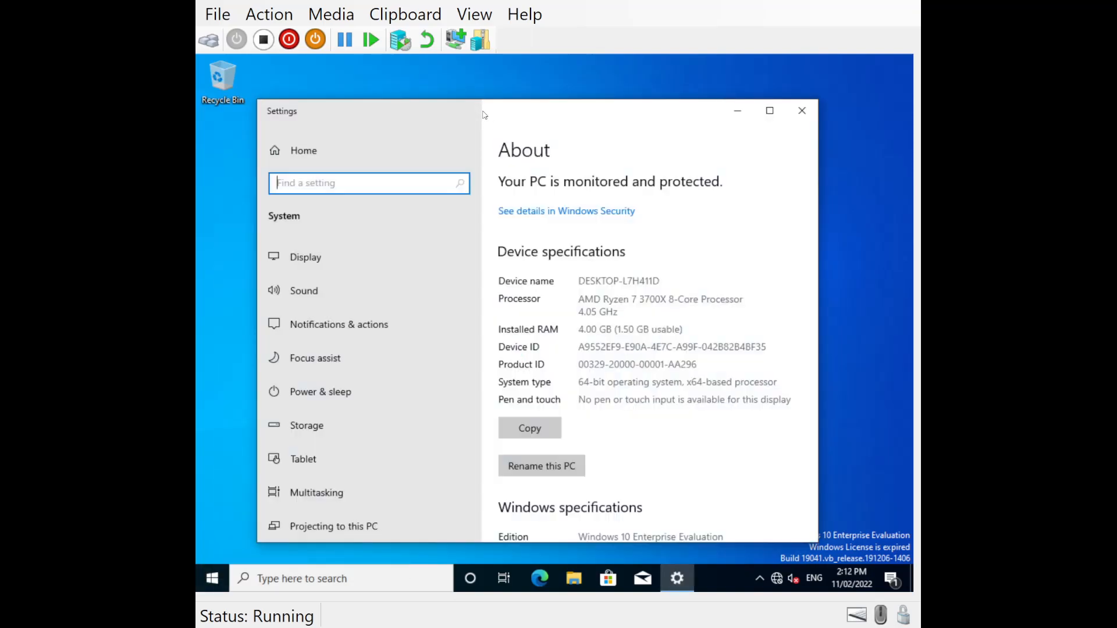
scroll(685, 358, down, 8)
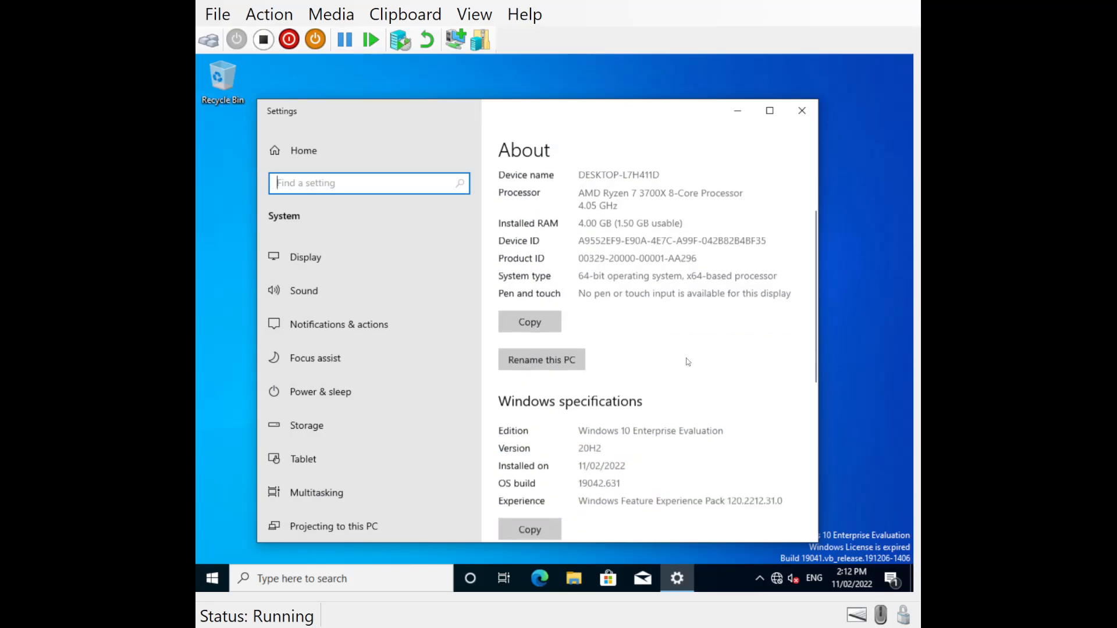
click(549, 452)
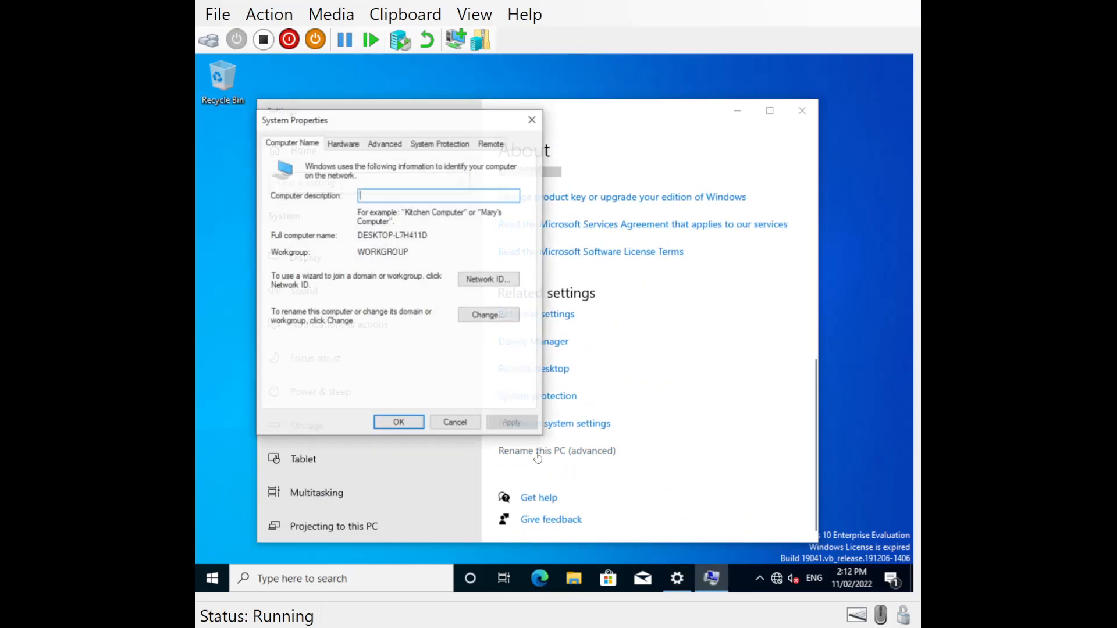
click(488, 314)
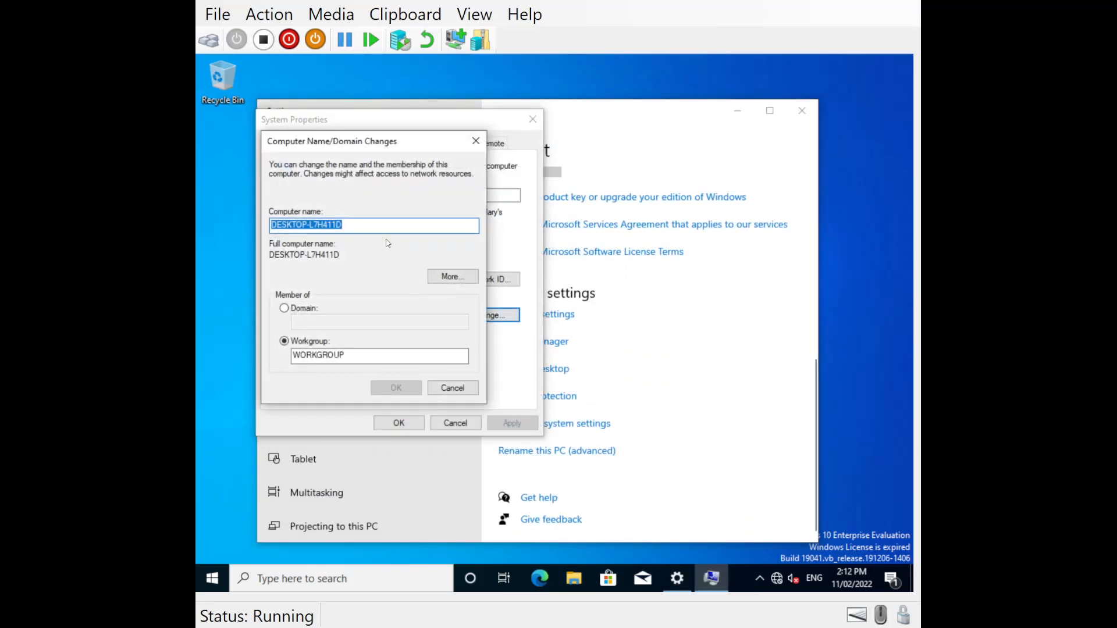
text(Client2)
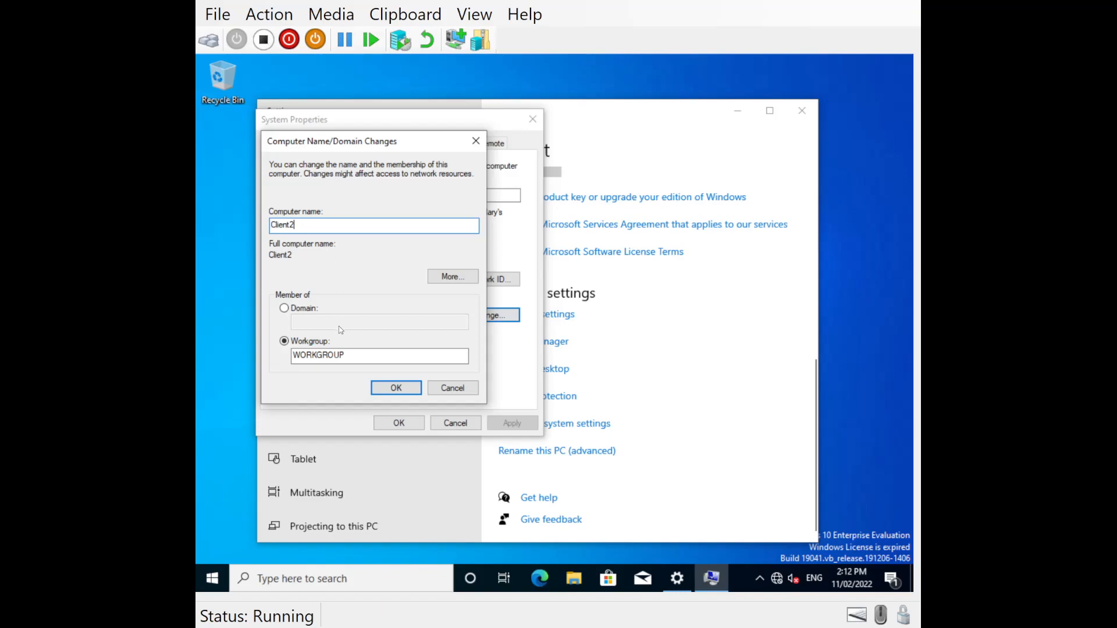
click(284, 308)
click(319, 325)
text(harry.com)
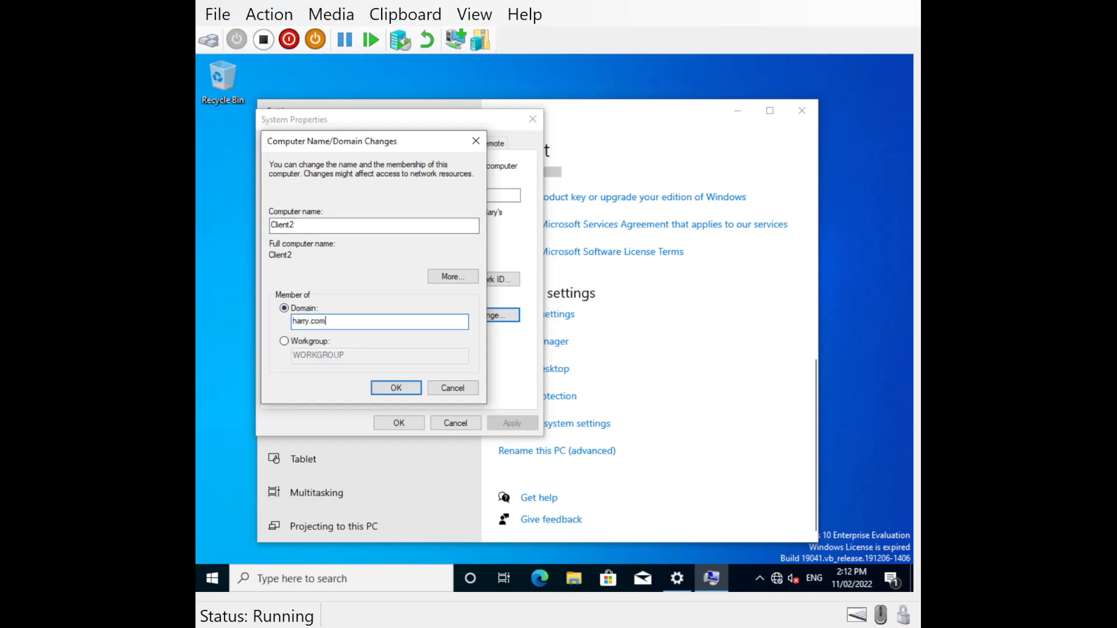
click(394, 388)
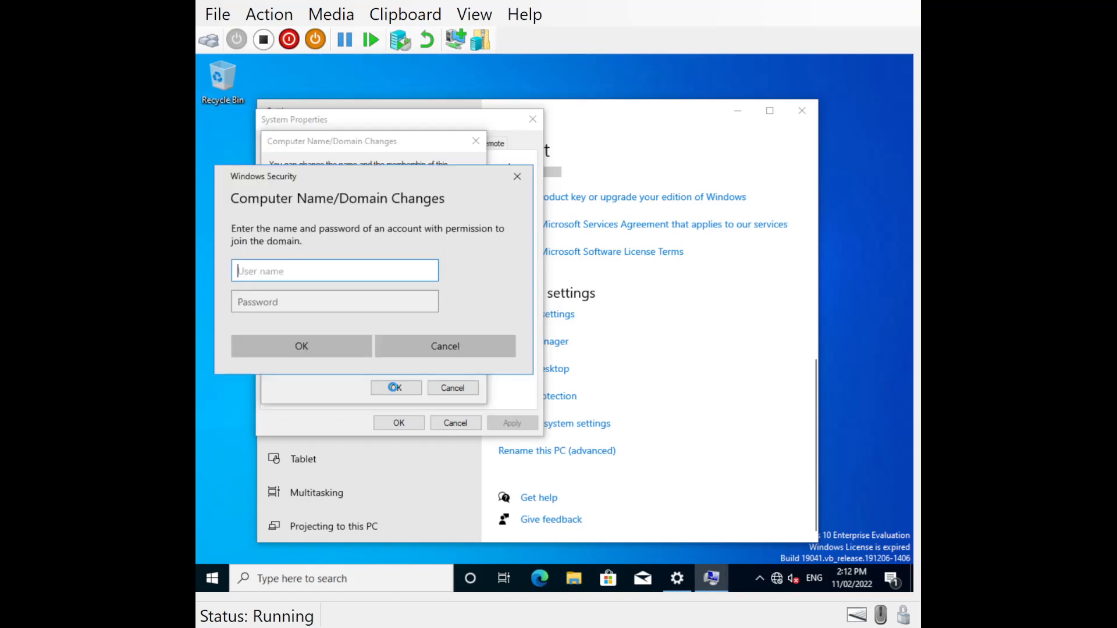
- Authorize the second client's domain join with the administrator account and its password
text(administrator)
key(Tab)
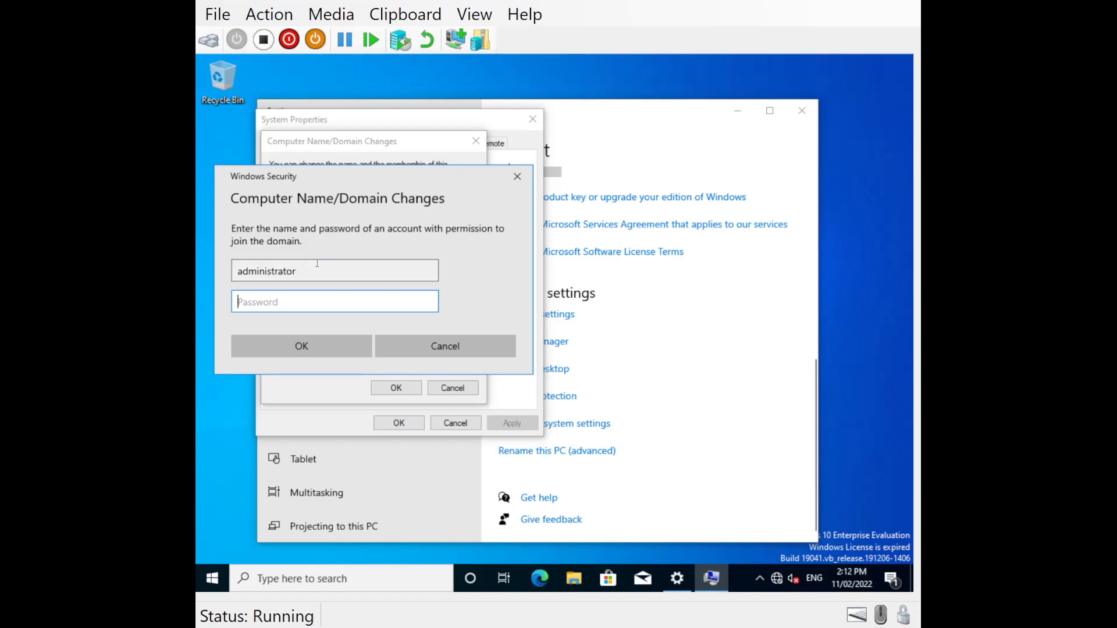
text(•••••)
key(BackSpace)
key(BackSpace)
key(BackSpace)
key(BackSpace)
key(BackSpace)
text(••••••••••)
click(297, 346)
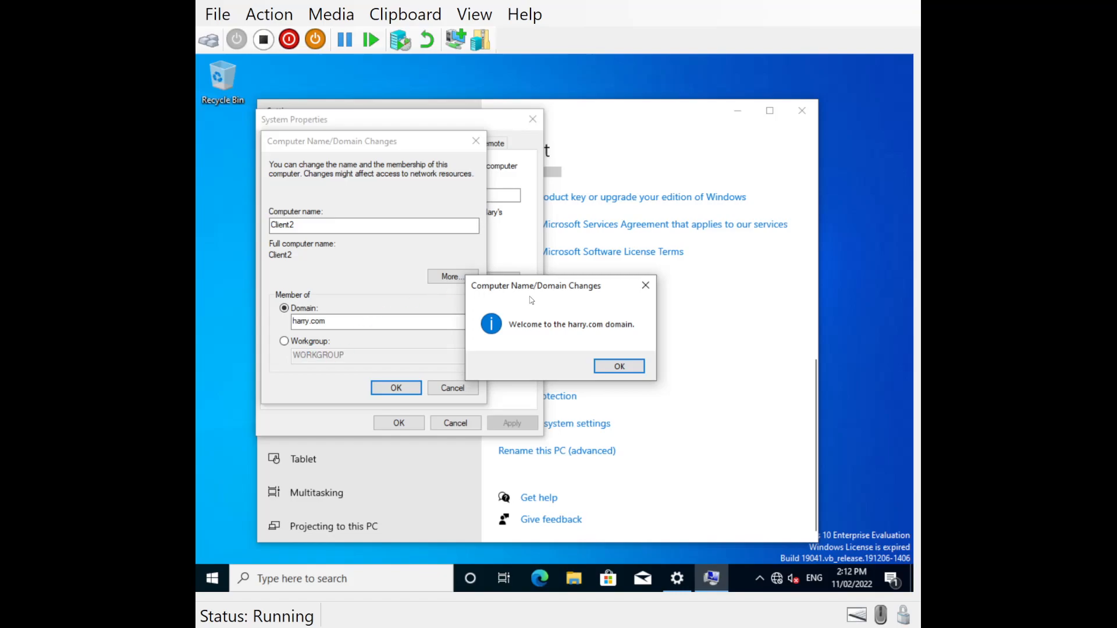
- Acknowledge the domain join messages, close System Properties and restart the second client immediately
click(629, 369)
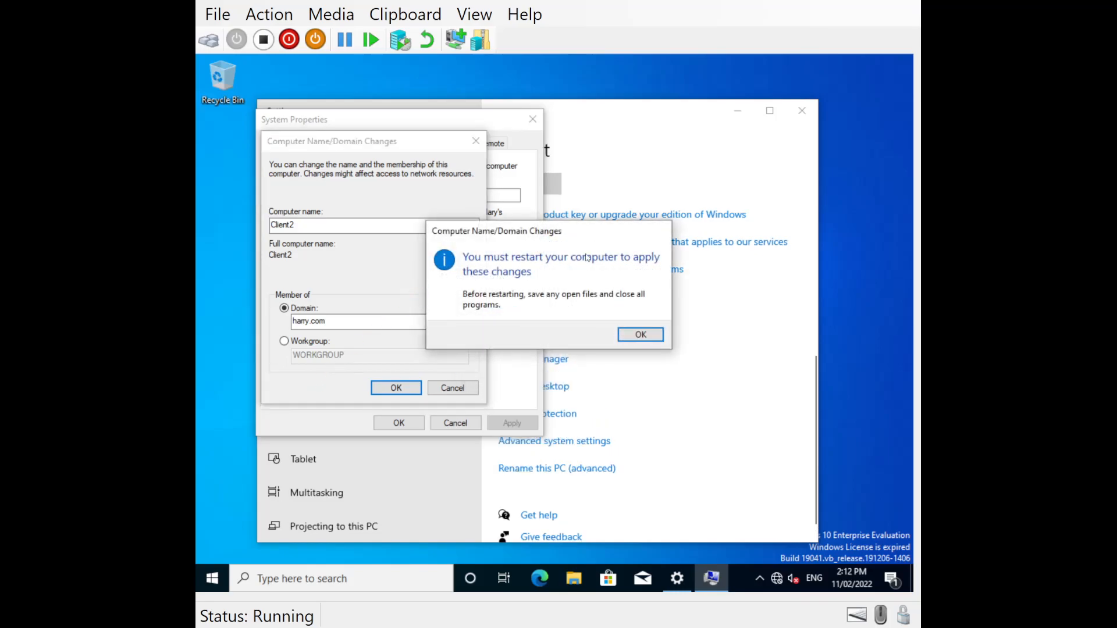
click(641, 335)
click(410, 424)
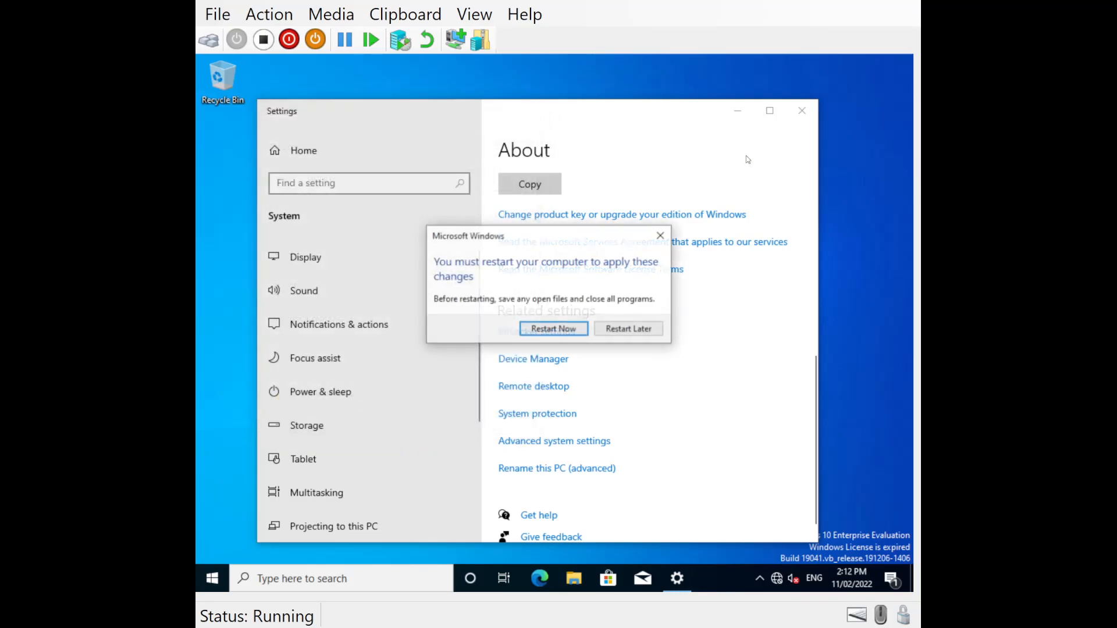
click(548, 329)
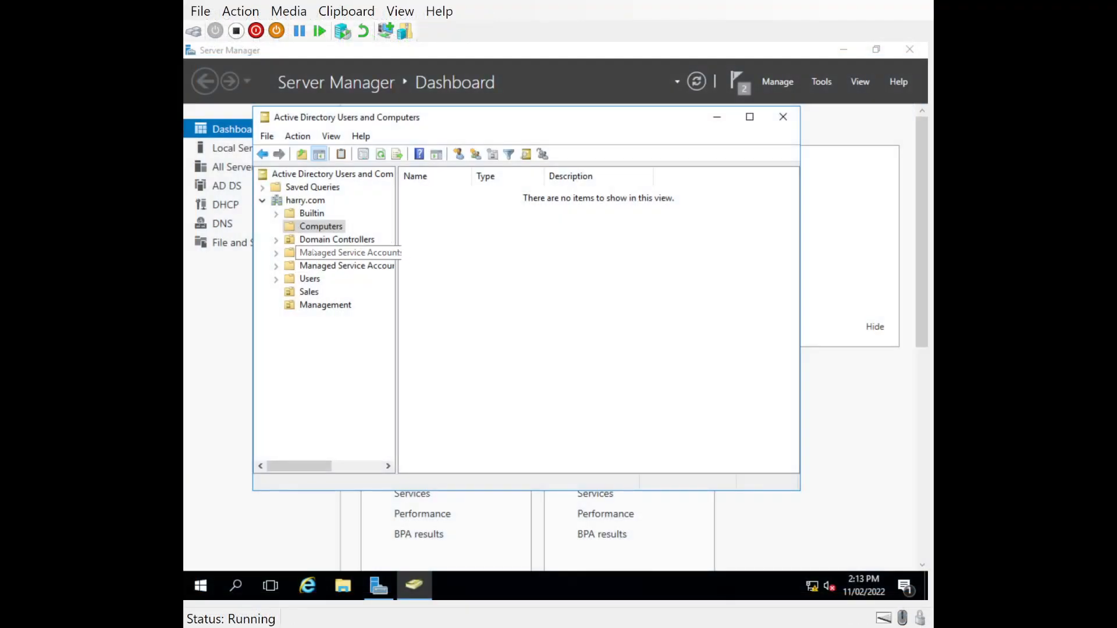
- Refresh the Computers container on the server and check it for the second client's computer account
click(297, 228)
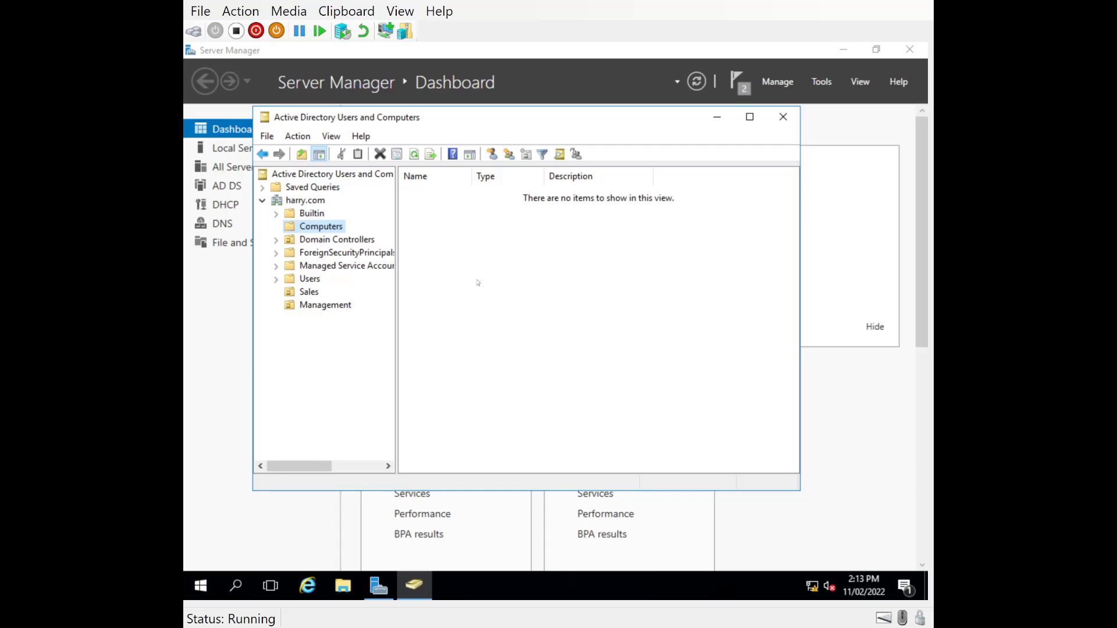
click(414, 155)
click(438, 202)
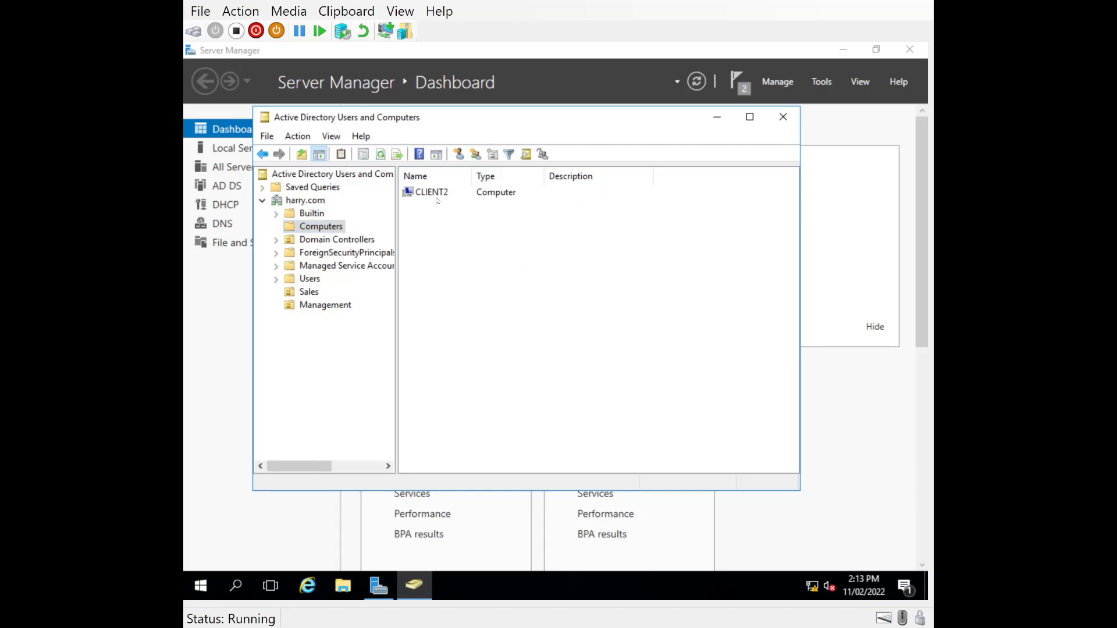
click(433, 195)
click(317, 228)
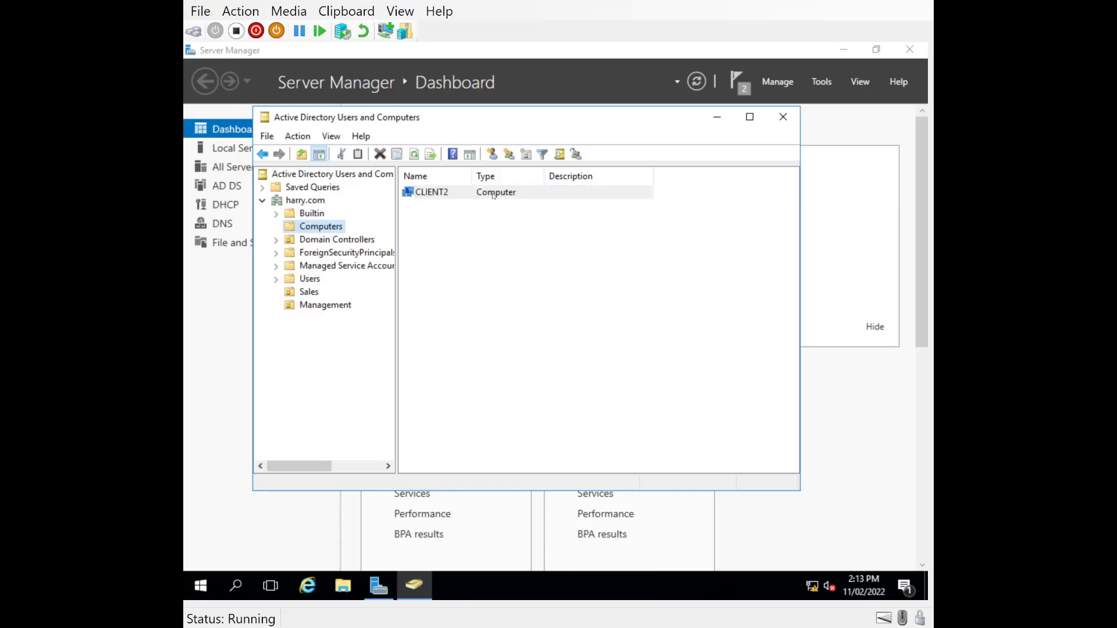
- Check the accounts in the Management and Sales organizational units, then return to the Computers container
click(314, 307)
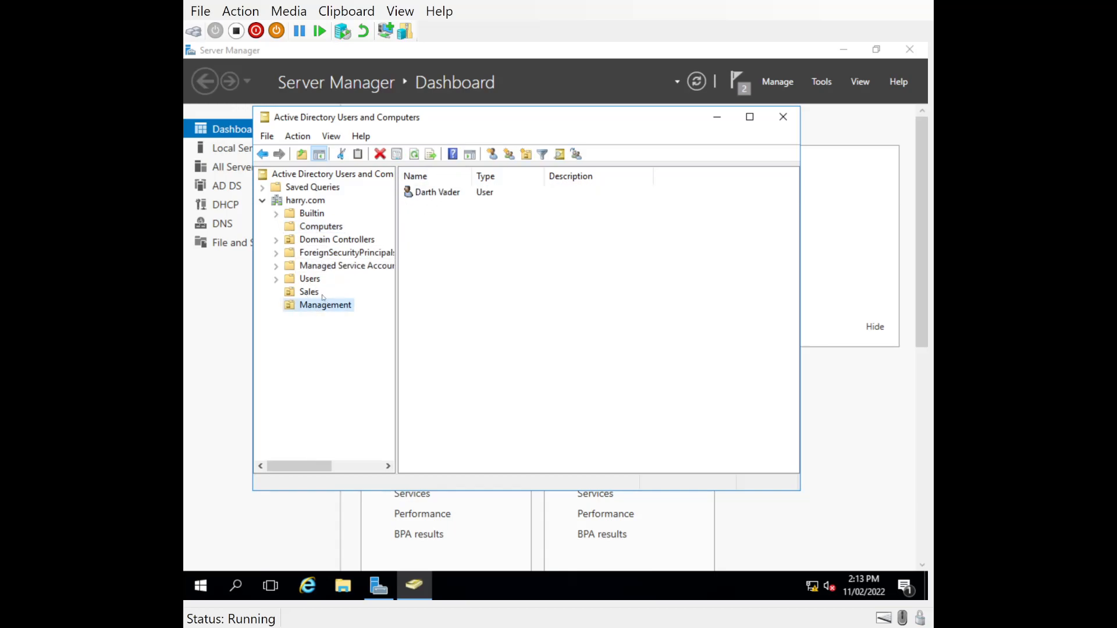
click(323, 295)
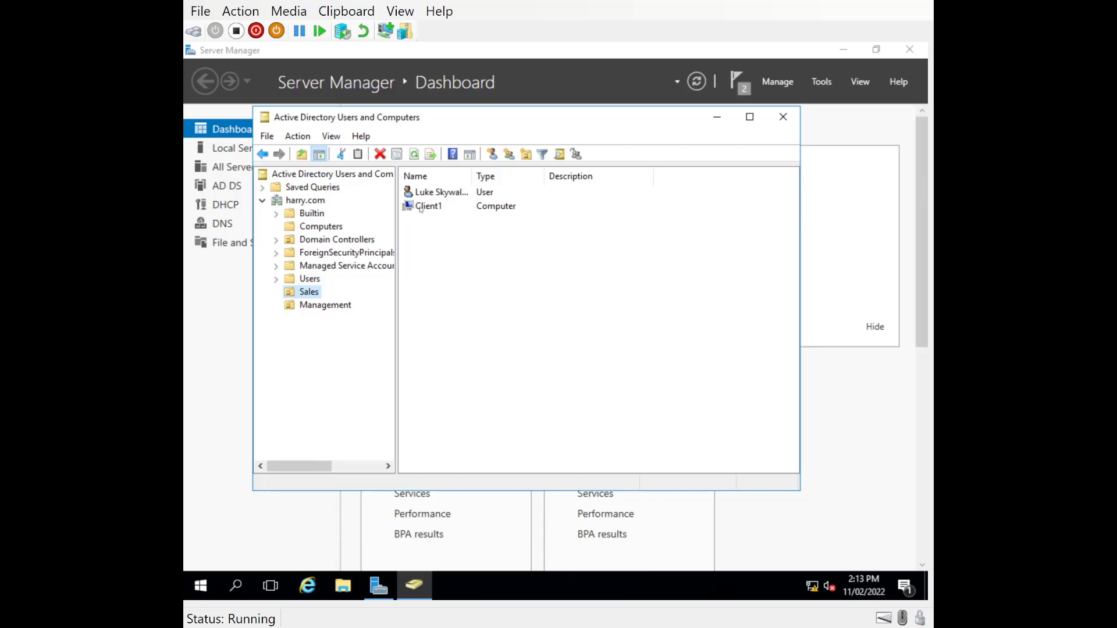
click(317, 214)
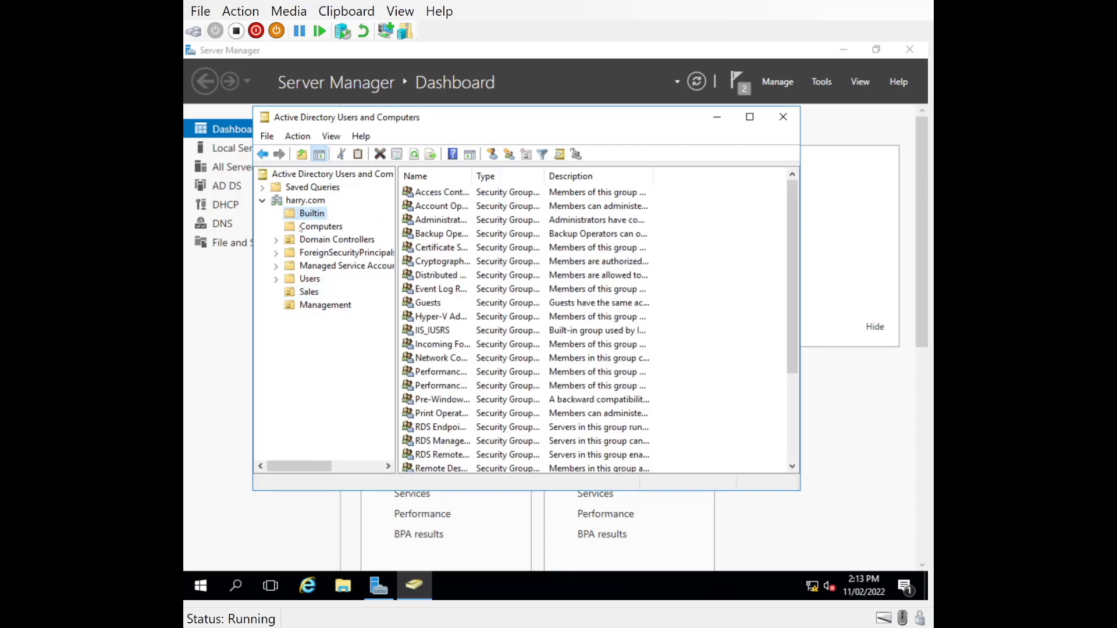
click(320, 227)
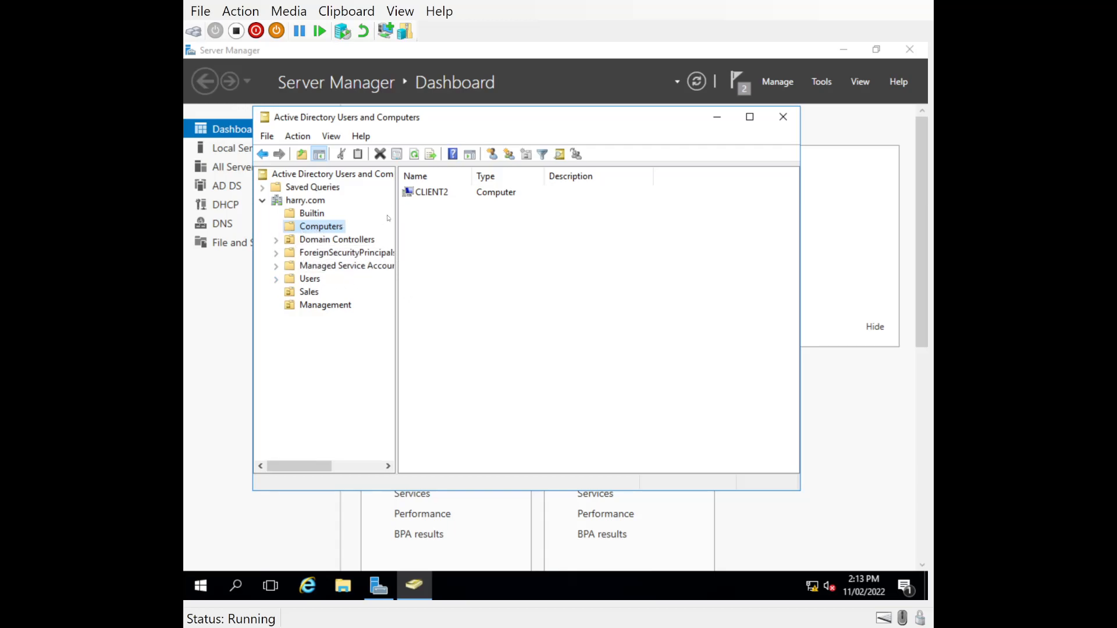
- Move the CLIENT2 computer account from Computers to the Management organizational unit, confirm the move, and check it there
click(414, 194)
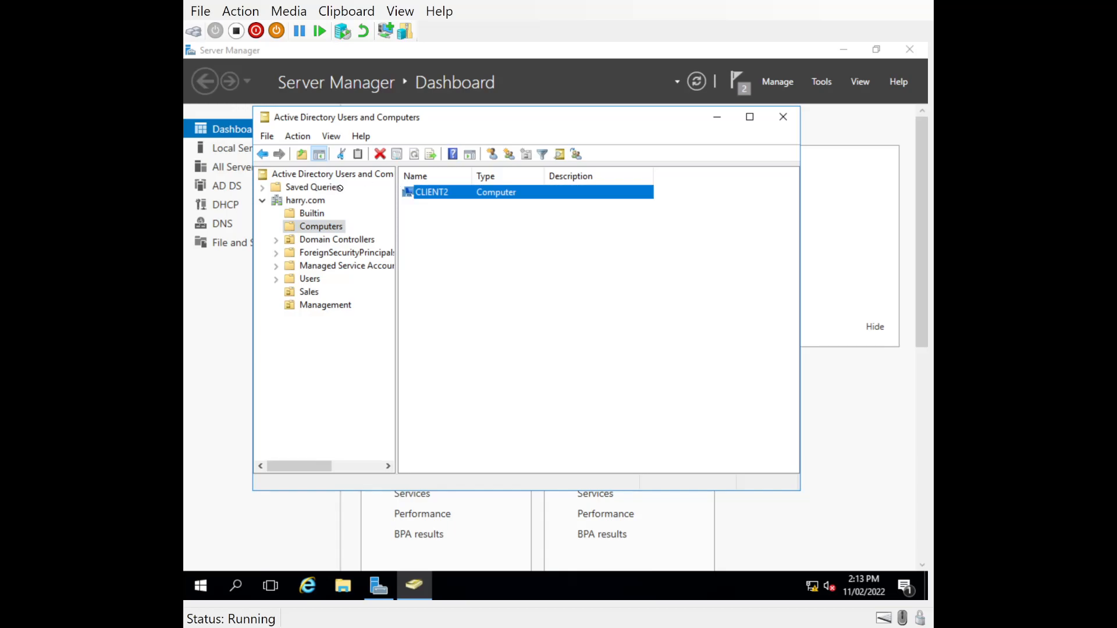
drag(316, 303, 315, 304)
click(464, 352)
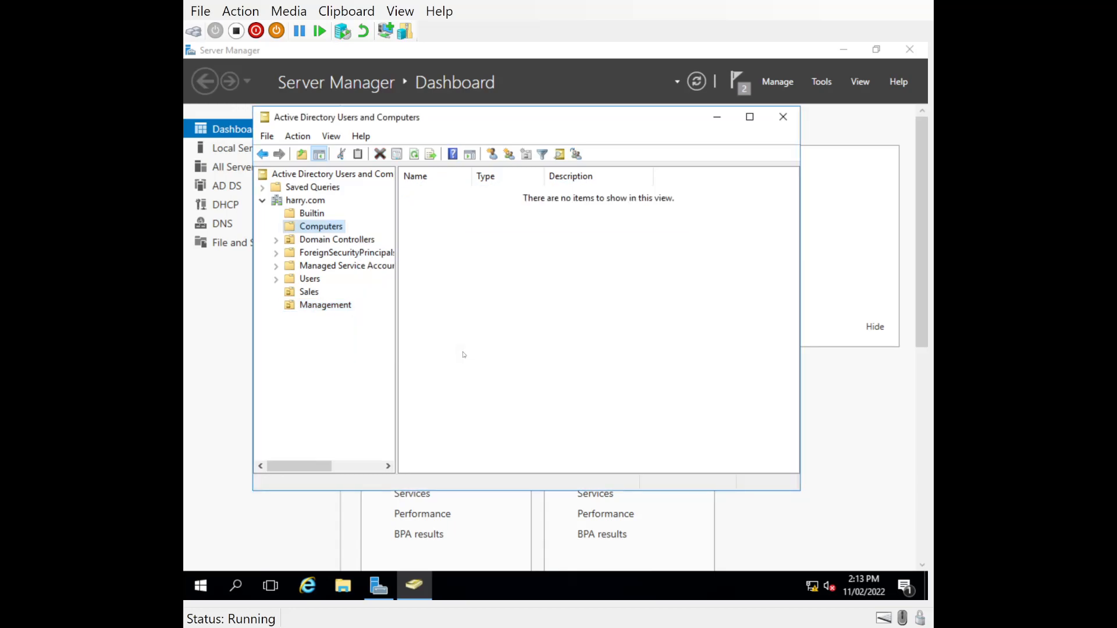
click(294, 306)
click(435, 207)
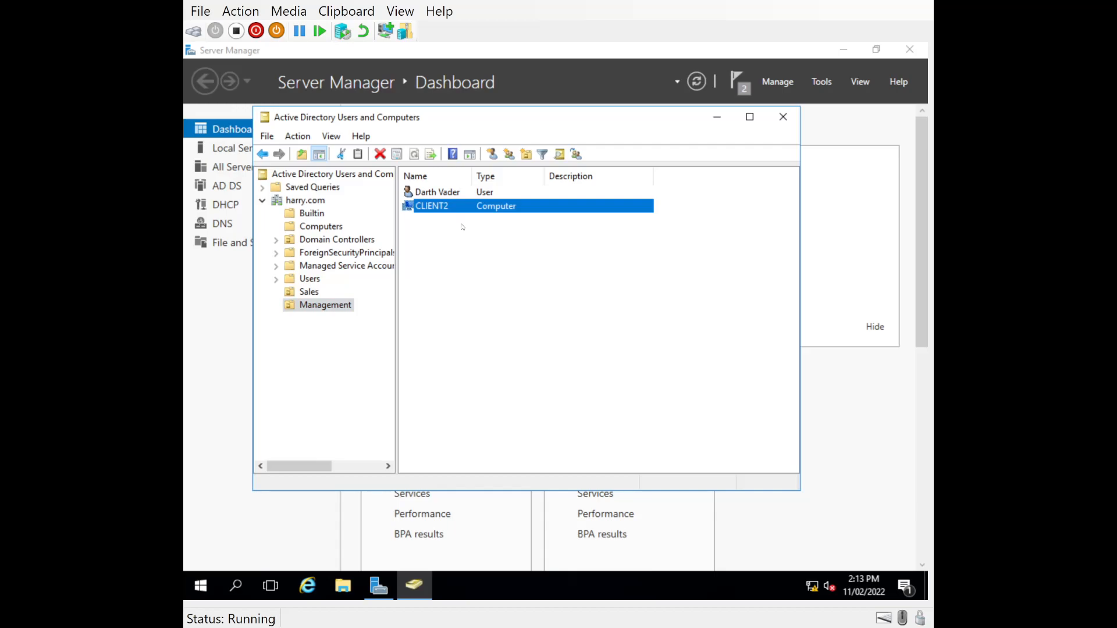
click(463, 226)
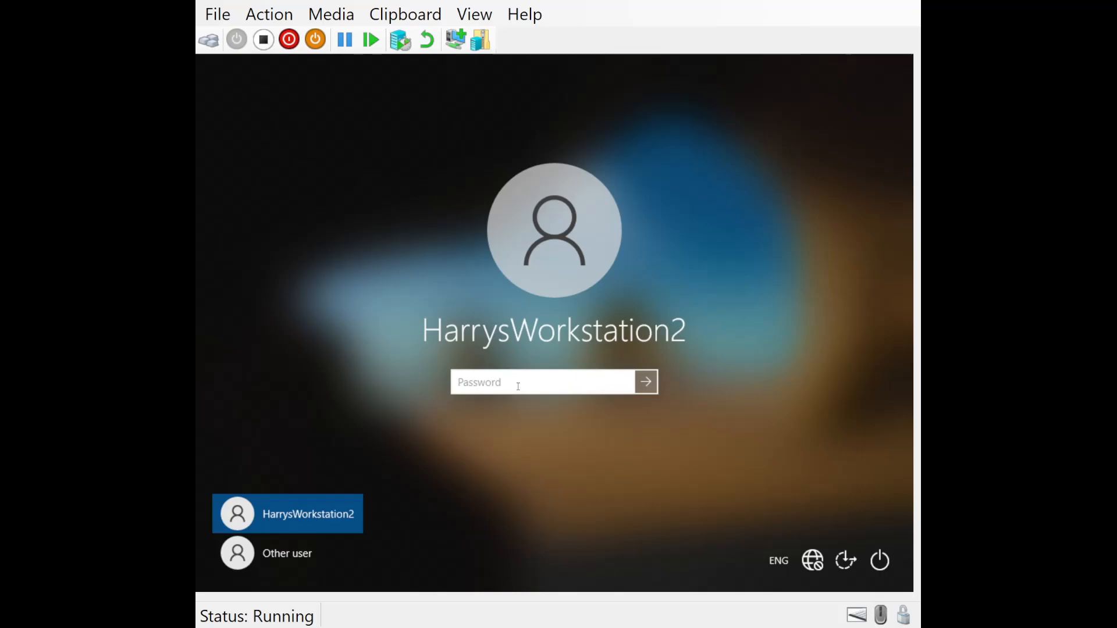
- Sign in to the HARRY domain on the second client as another user, d.vader, entering the account password
click(269, 568)
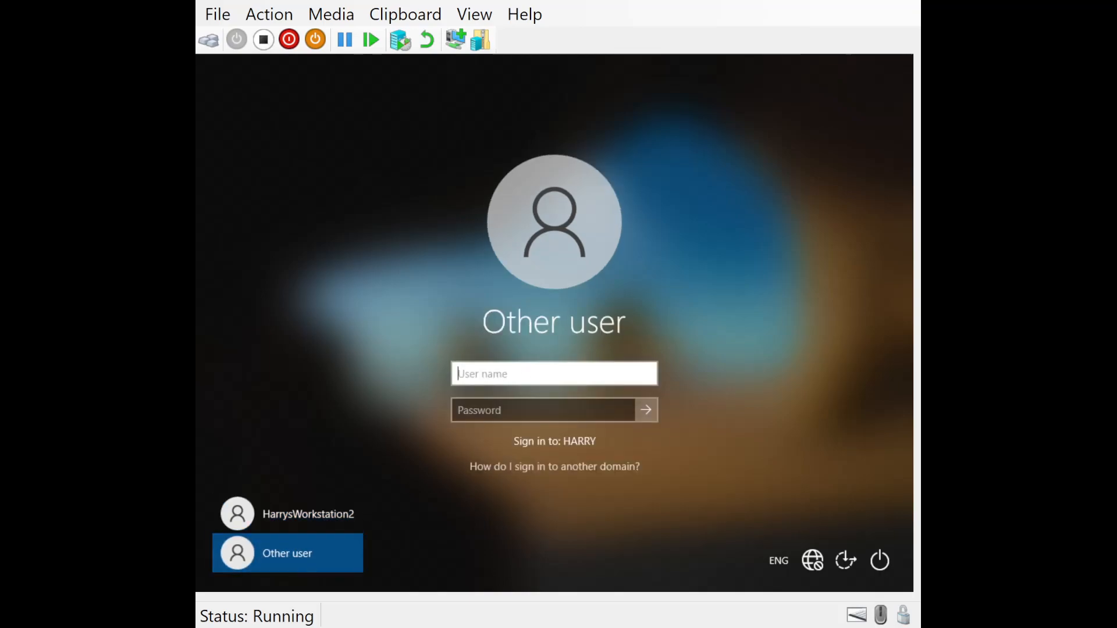
text(d.vader)
key(Tab)
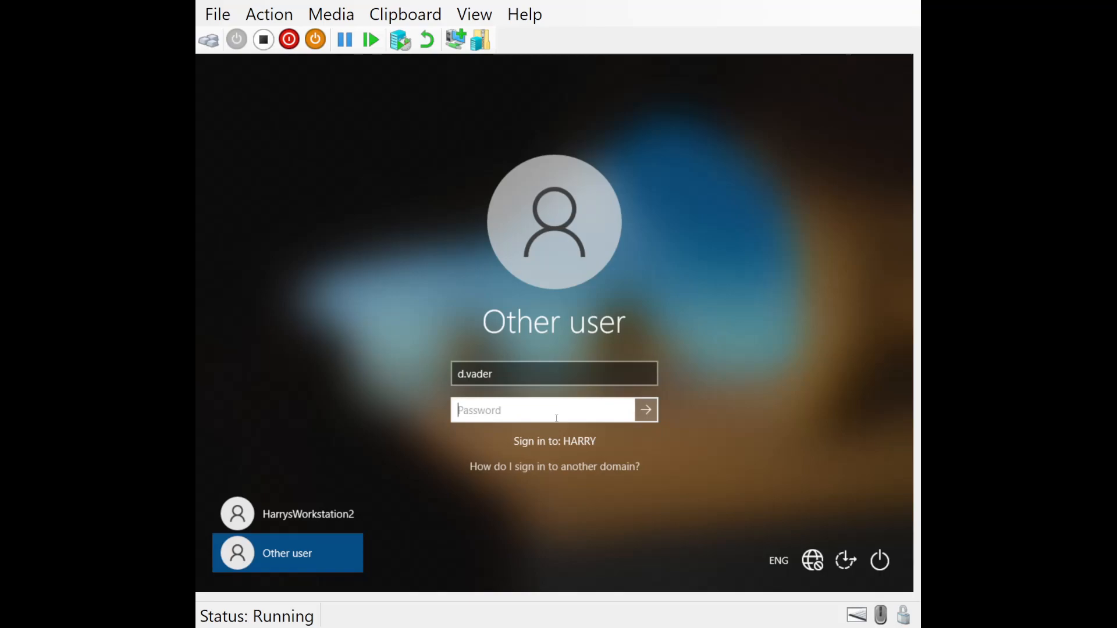
text(••••••)
key(BackSpace)
key(BackSpace)
key(BackSpace)
key(BackSpace)
key(BackSpace)
key(BackSpace)
text(••••)
key(BackSpace)
key(BackSpace)
key(BackSpace)
key(BackSpace)
text(•••••••••••)
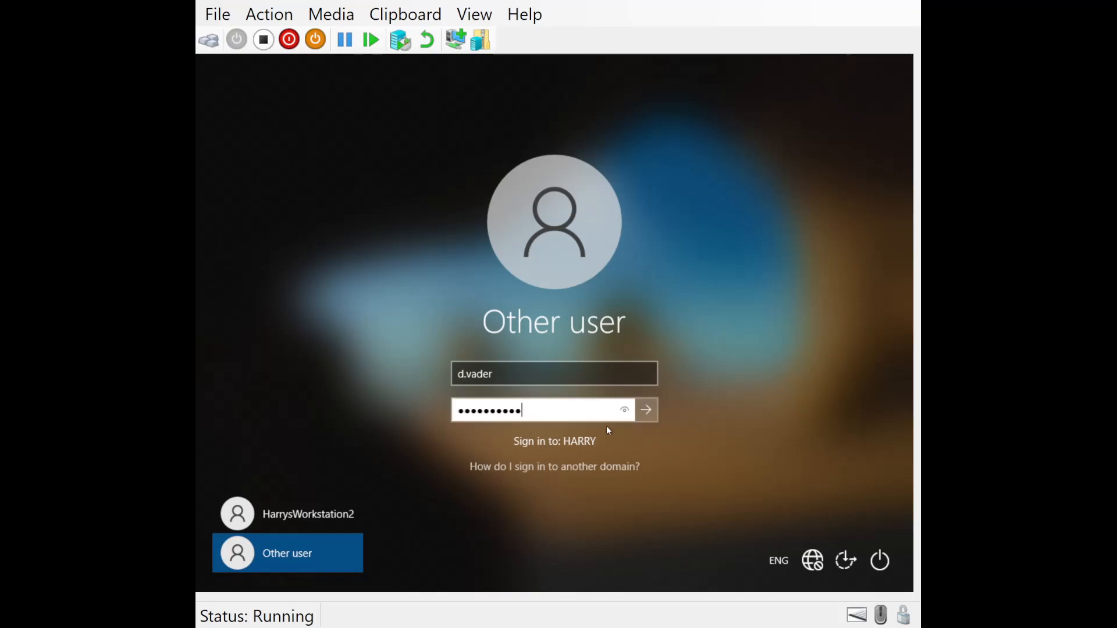
click(647, 410)
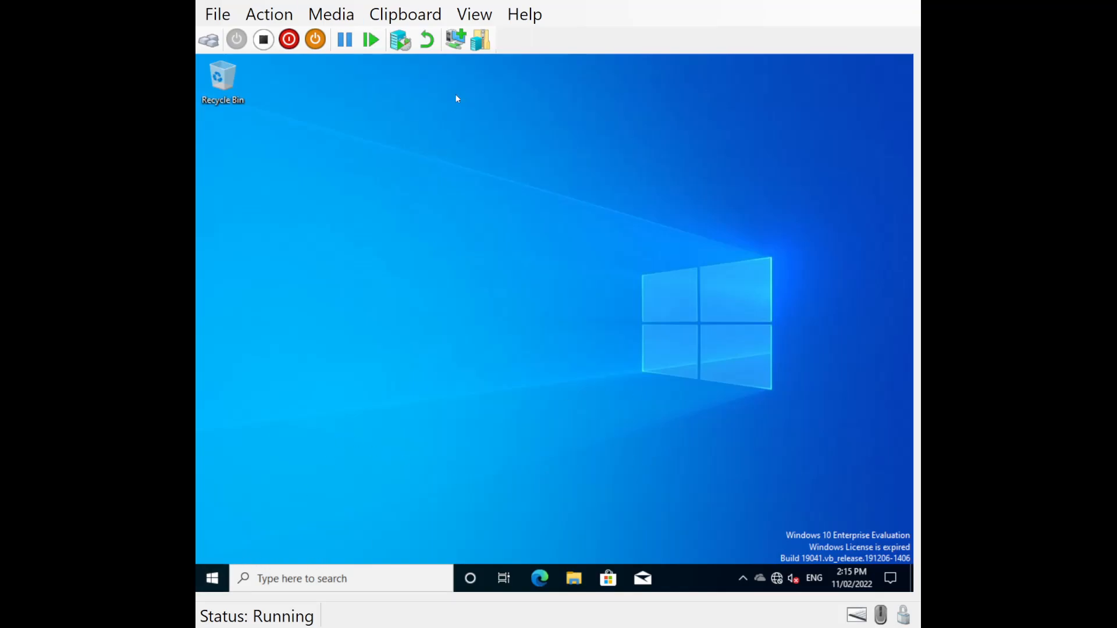
- Open the client's System information and check its device name and full device name
right_click(218, 582)
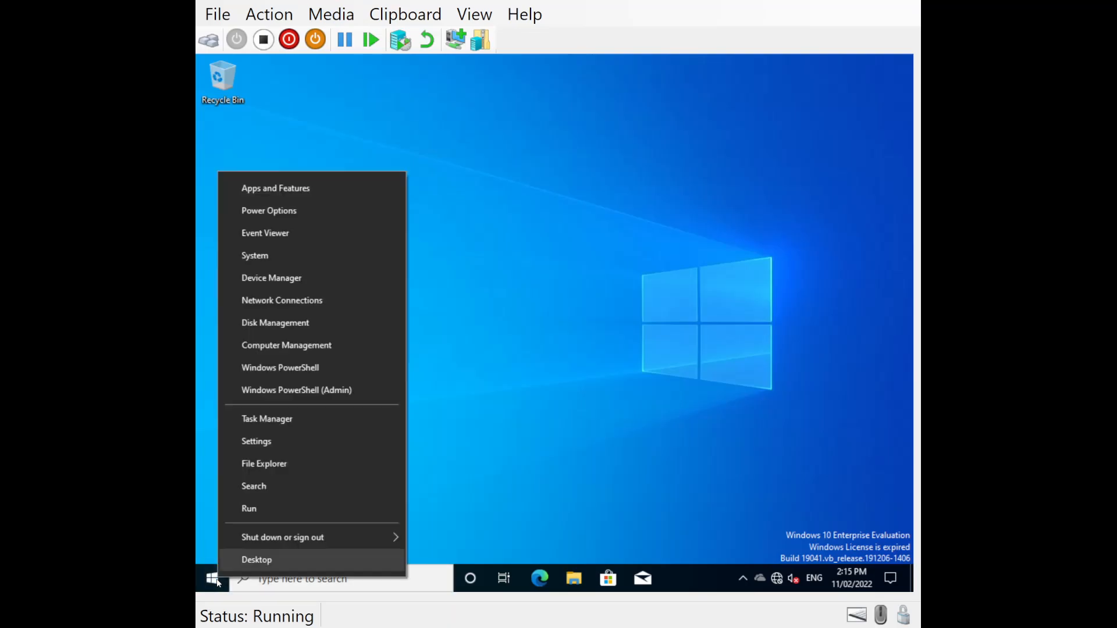
click(259, 257)
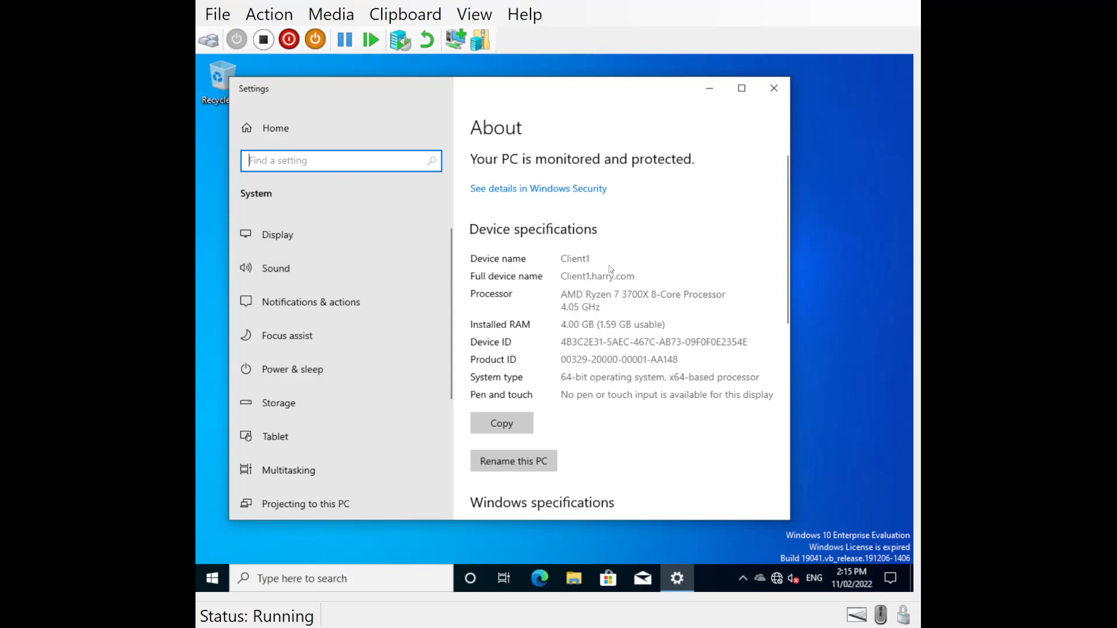
click(557, 262)
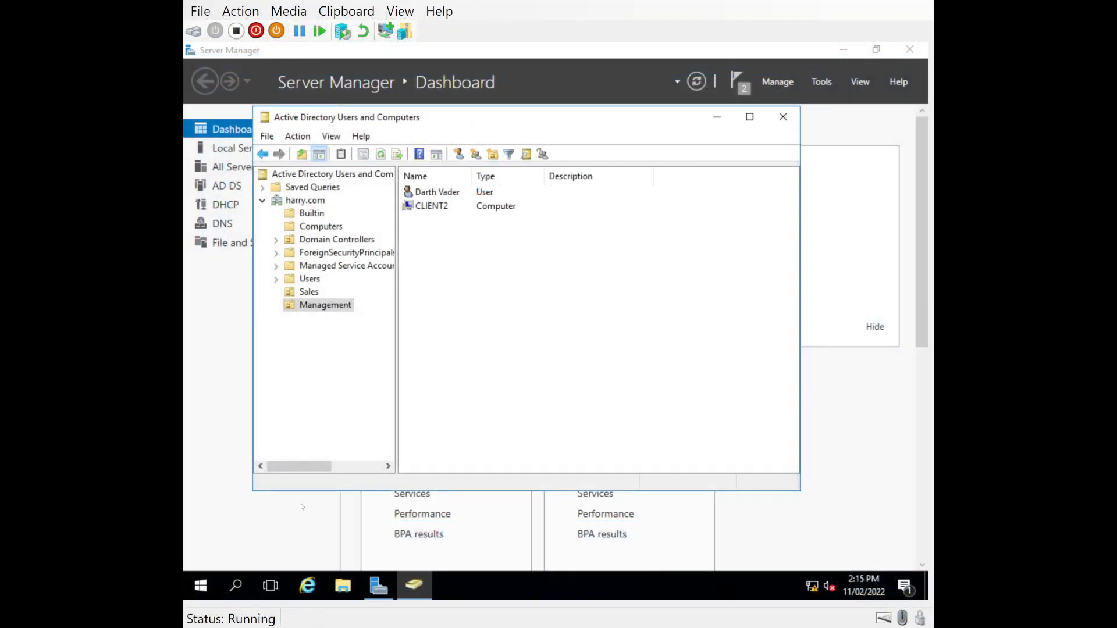
- Switch to the server, open DNS Manager and expand SERVERDC's forward lookup zones to show the harry.com records
click(302, 507)
click(822, 82)
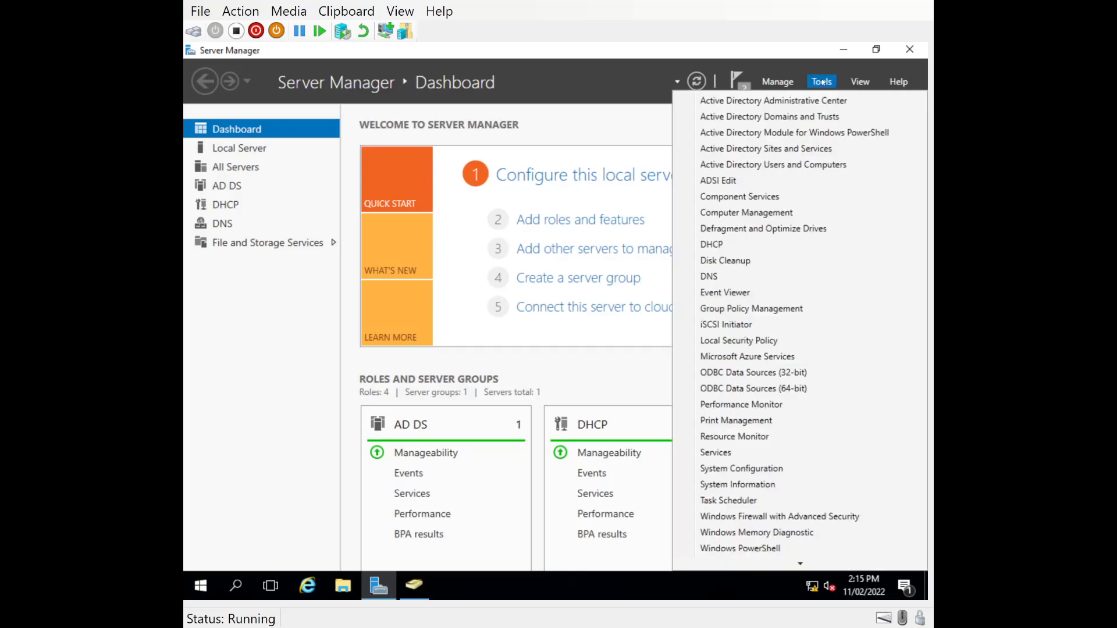
click(711, 276)
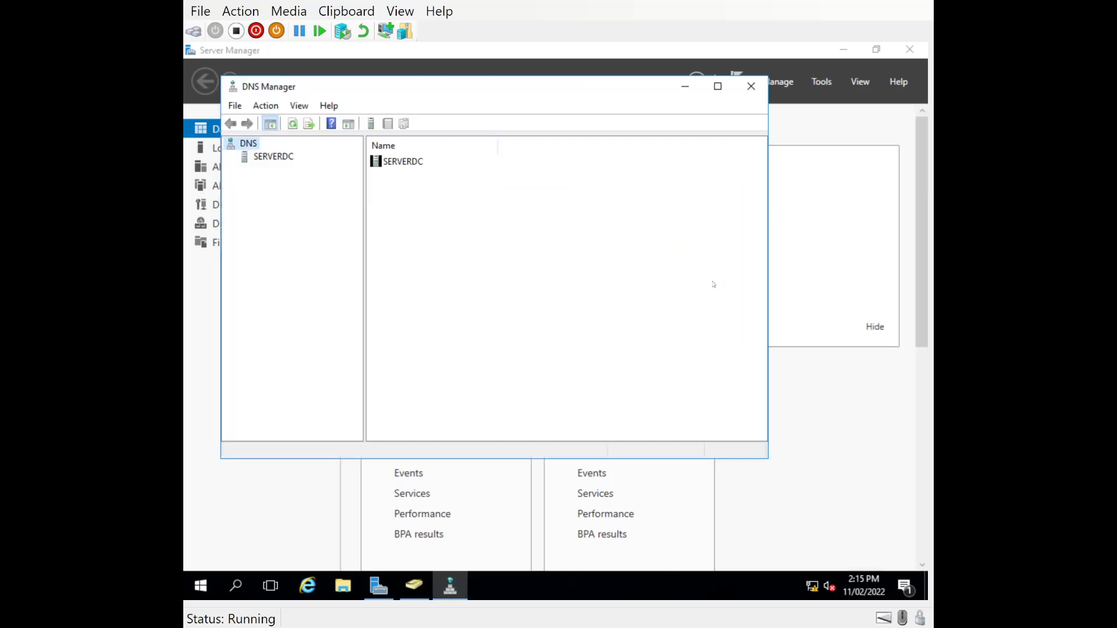
click(256, 163)
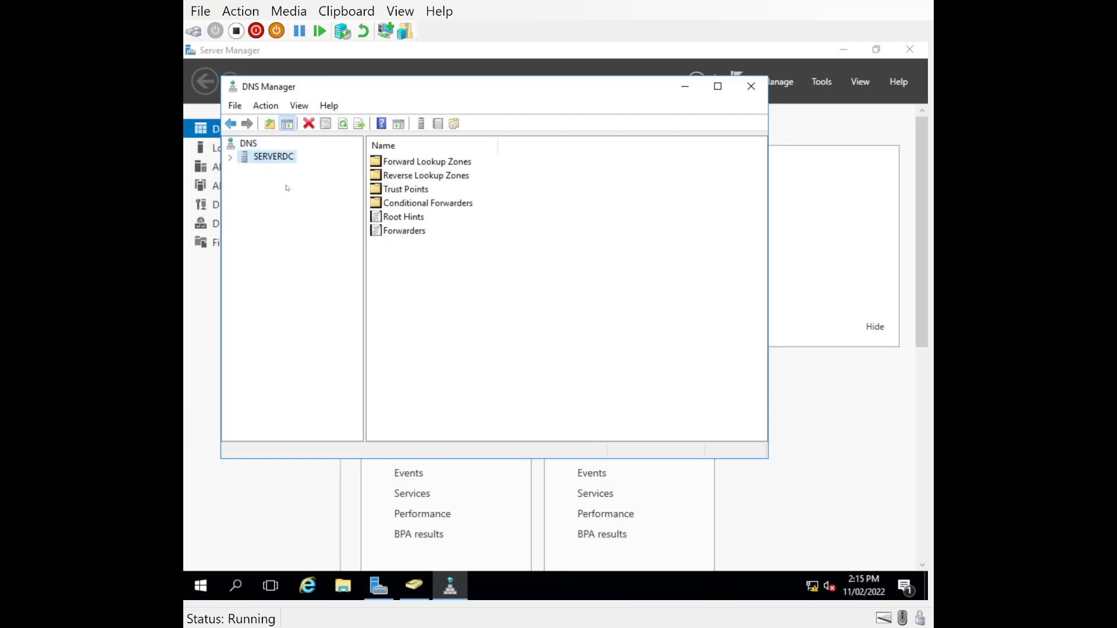
click(230, 158)
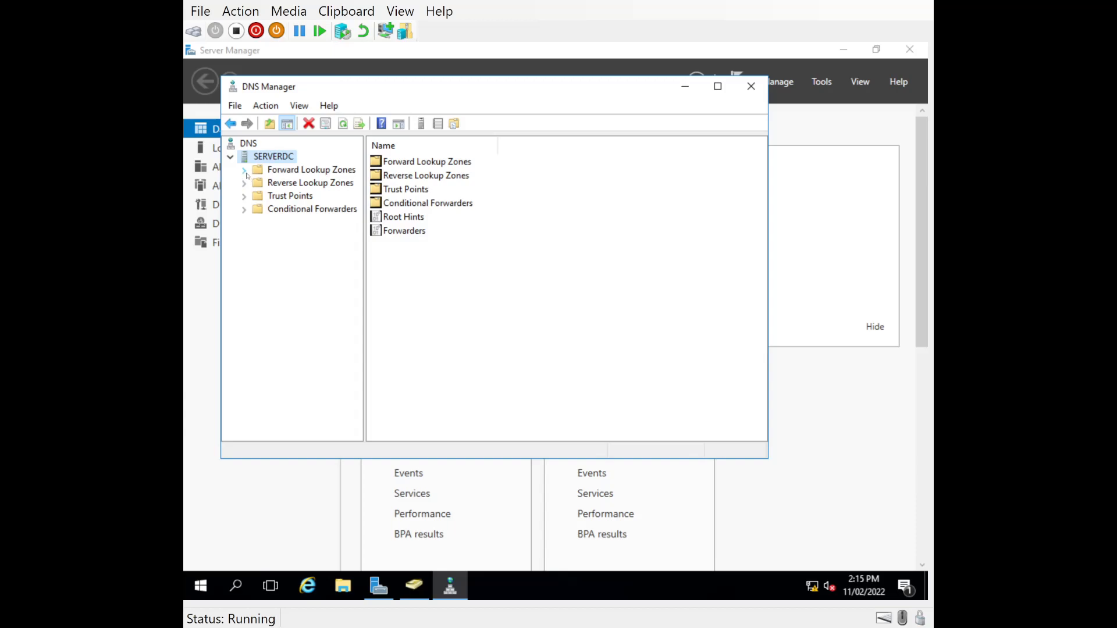
click(245, 170)
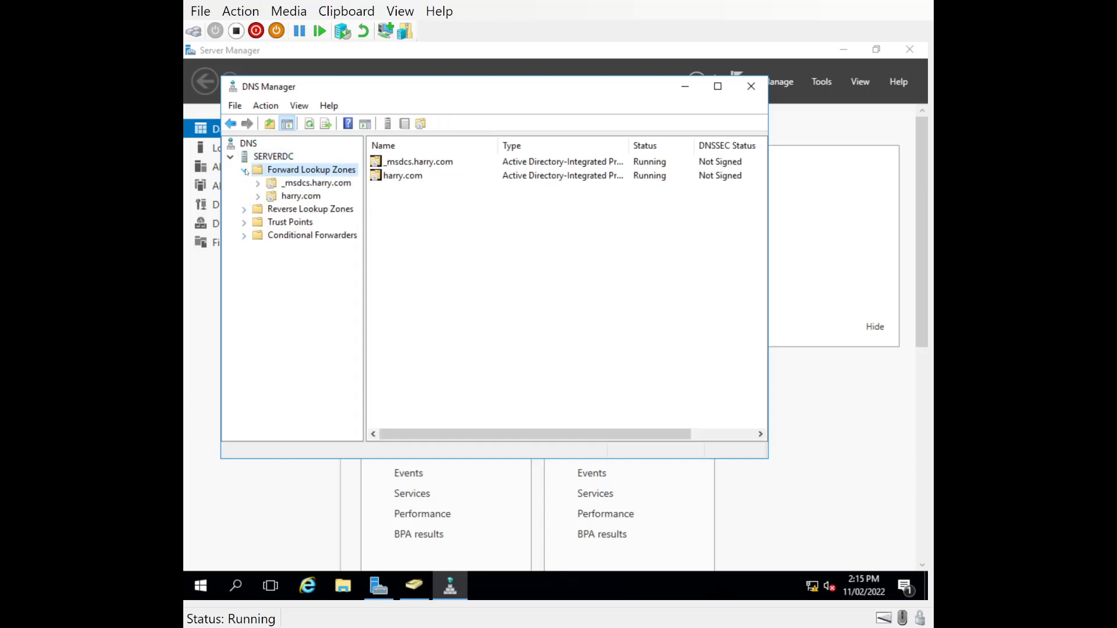
double_click(300, 196)
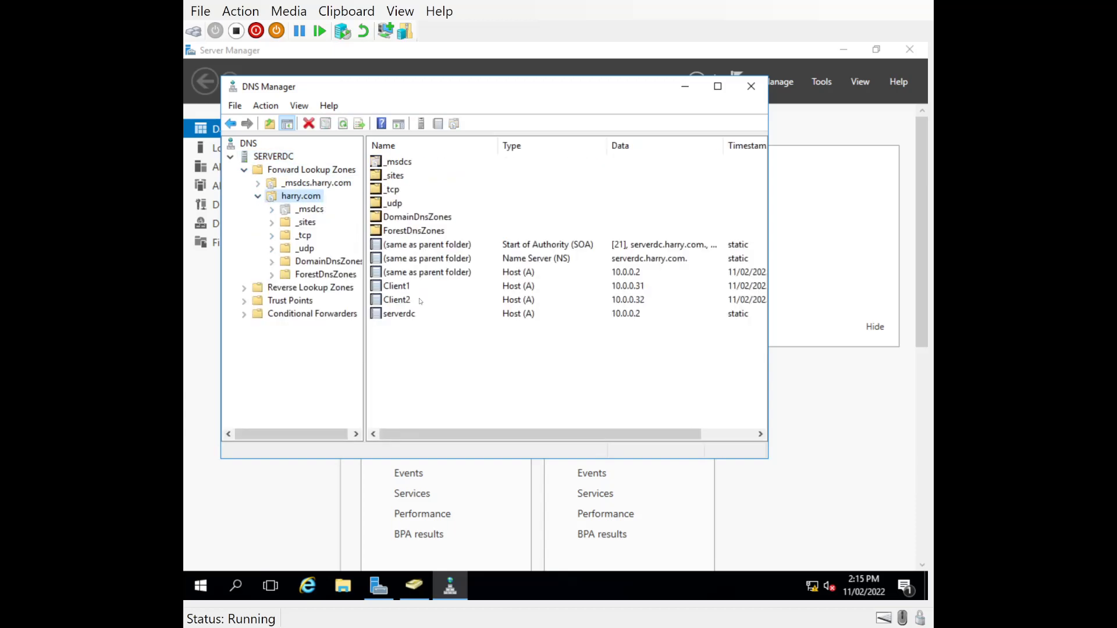
- Examine the Client1, Client2 and serverdc host records and their IP addresses in the harry.com zone
click(388, 287)
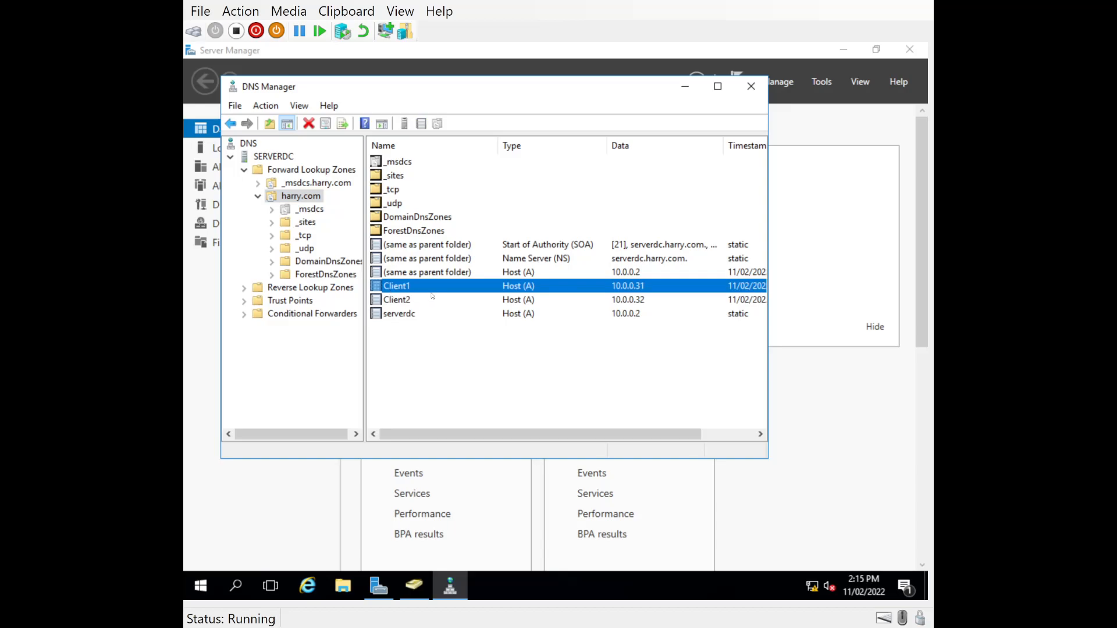
click(386, 301)
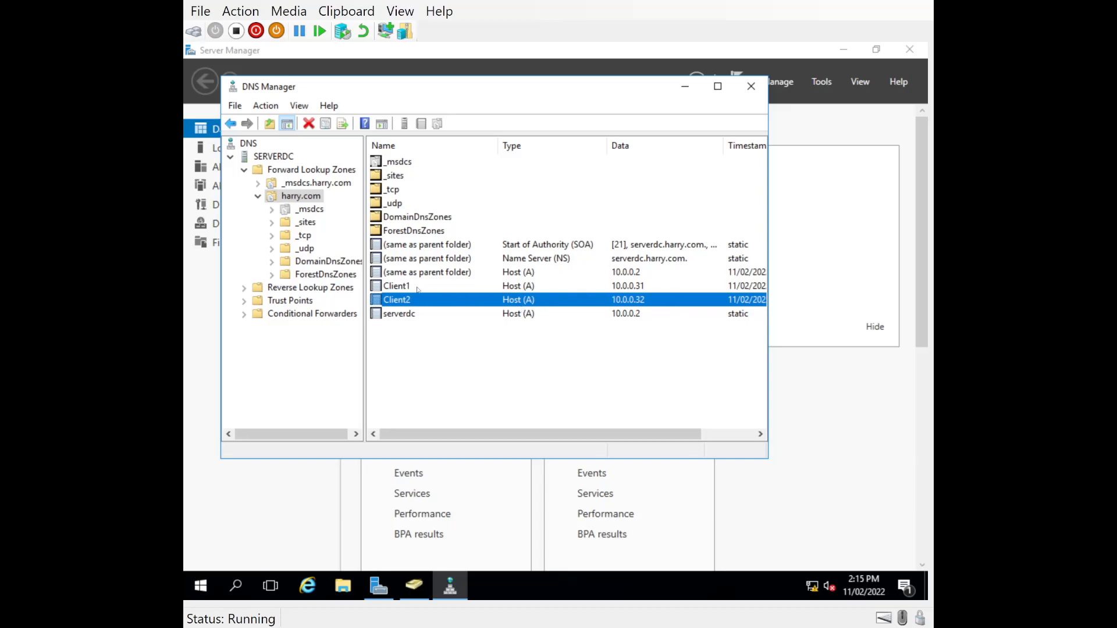
click(386, 287)
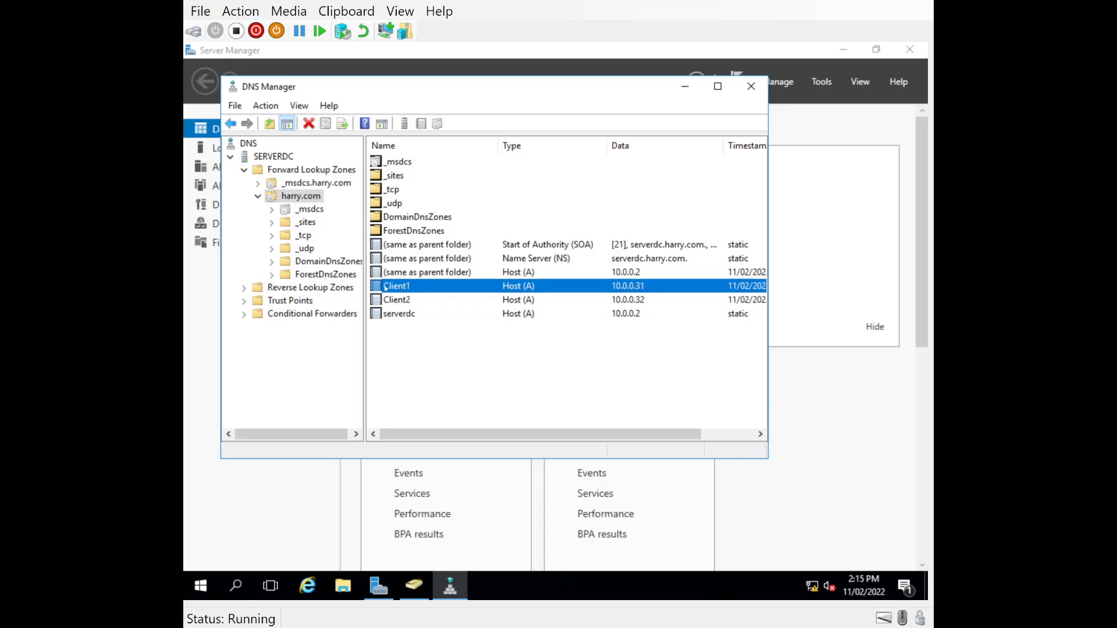
click(397, 314)
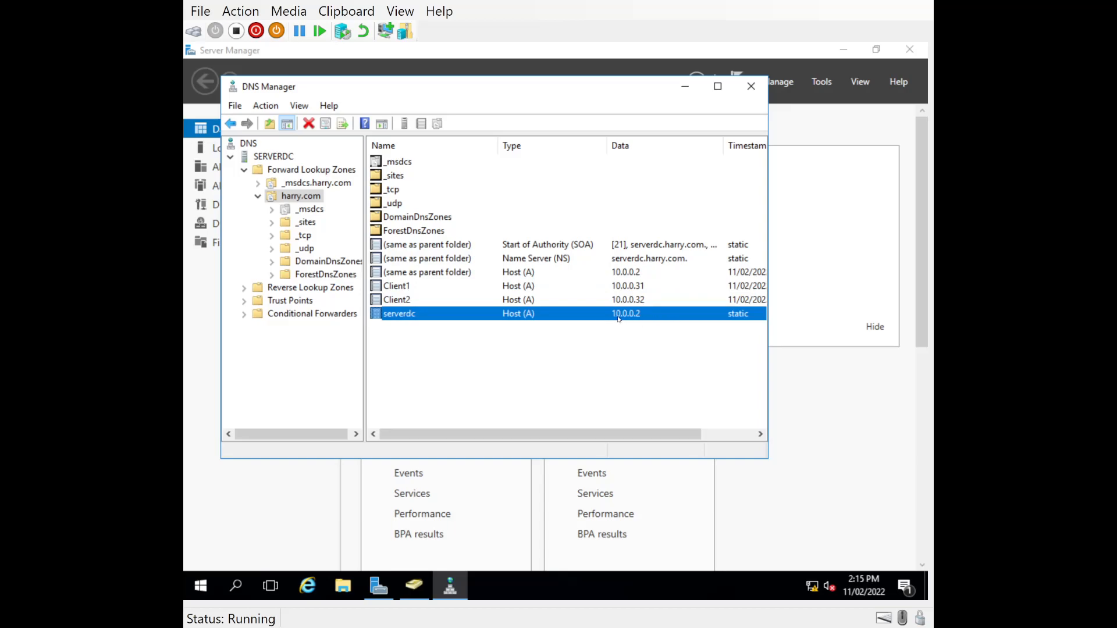